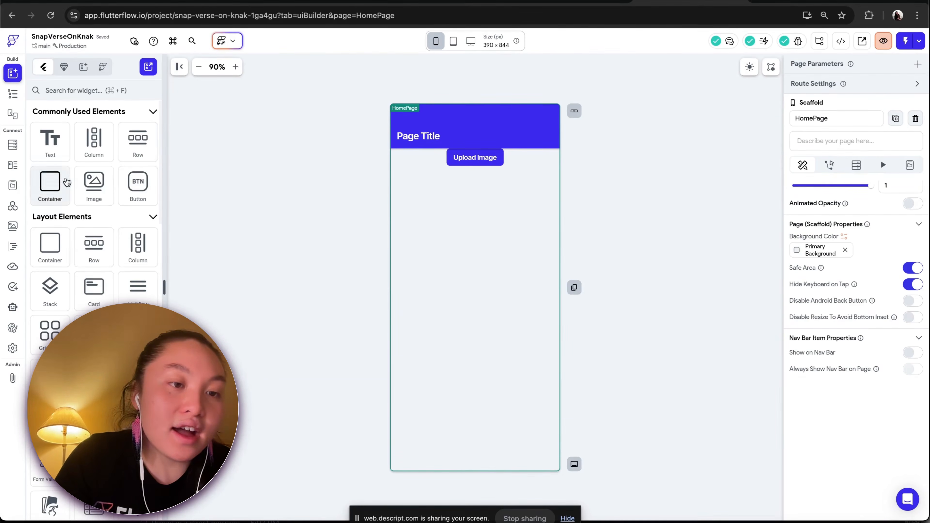
Add an Image widget to the page below the Upload Image button
drag(95, 198, 445, 228)
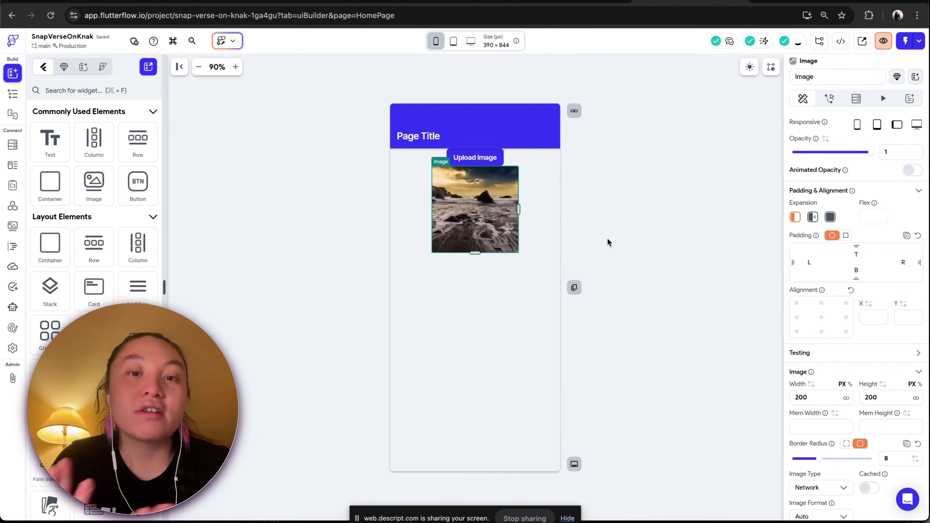
Give the Upload Image button a top padding of 10
click(475, 157)
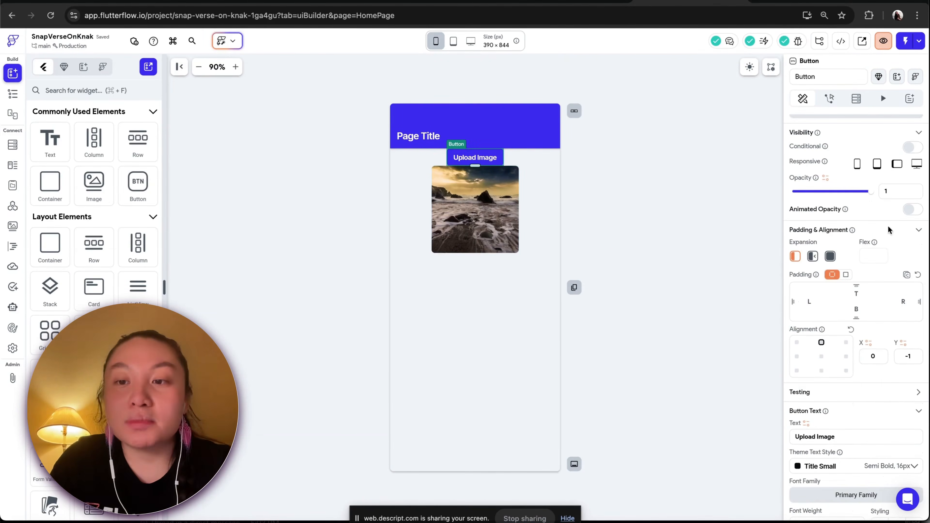
click(867, 294)
text(10)
Give the image a top padding of 10
click(503, 229)
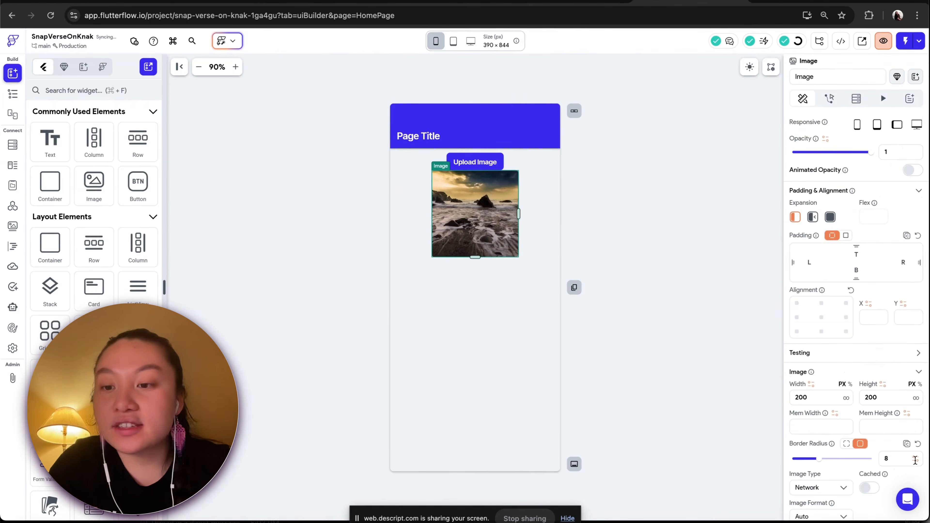
scroll(878, 308, down, 2)
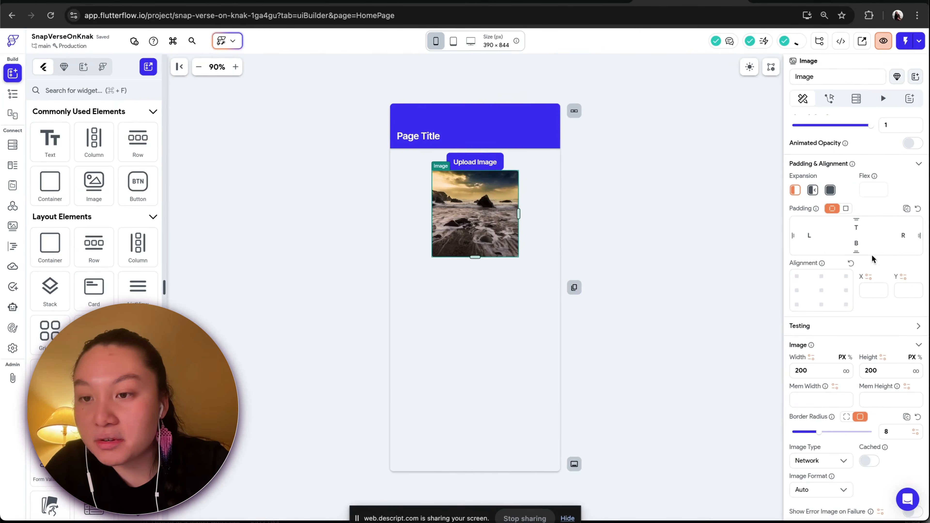
click(857, 227)
text(10)
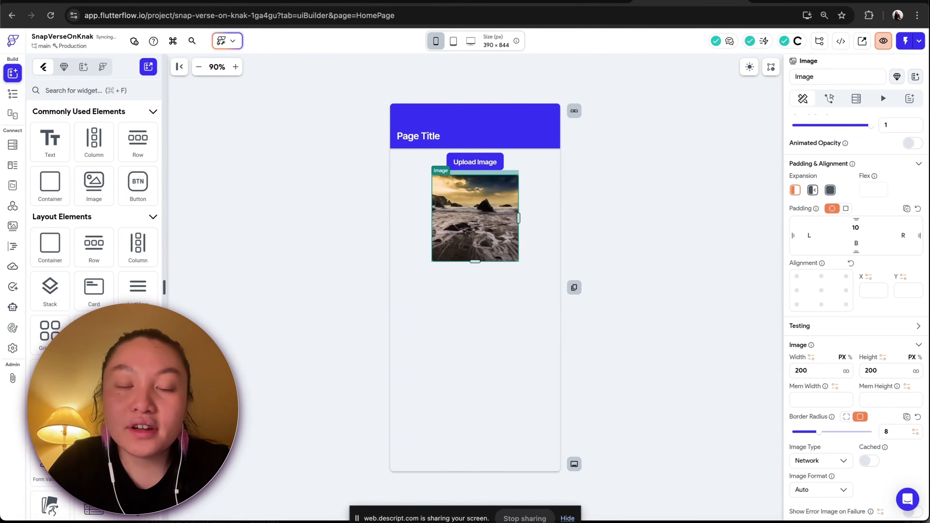
Set the image's type to Uploaded file and dismiss the variable picker that opens
scroll(881, 345, down, 5)
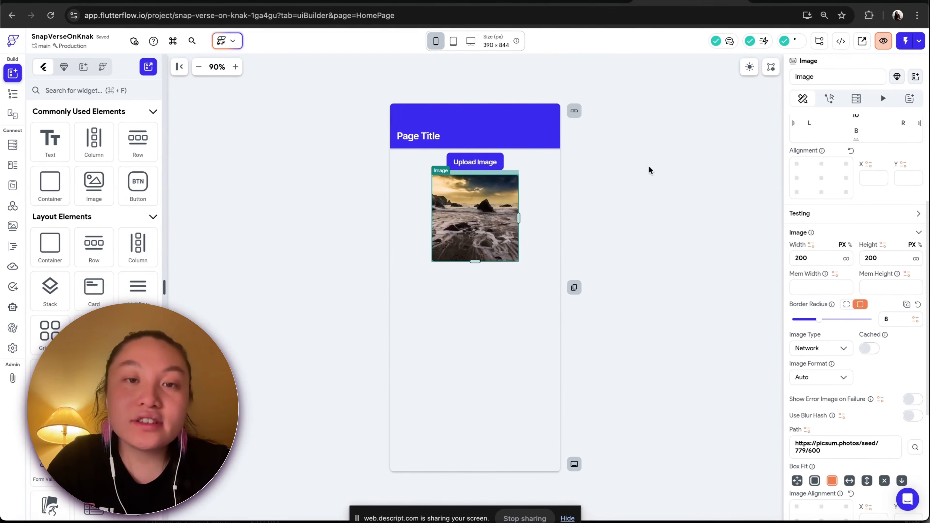
click(560, 3)
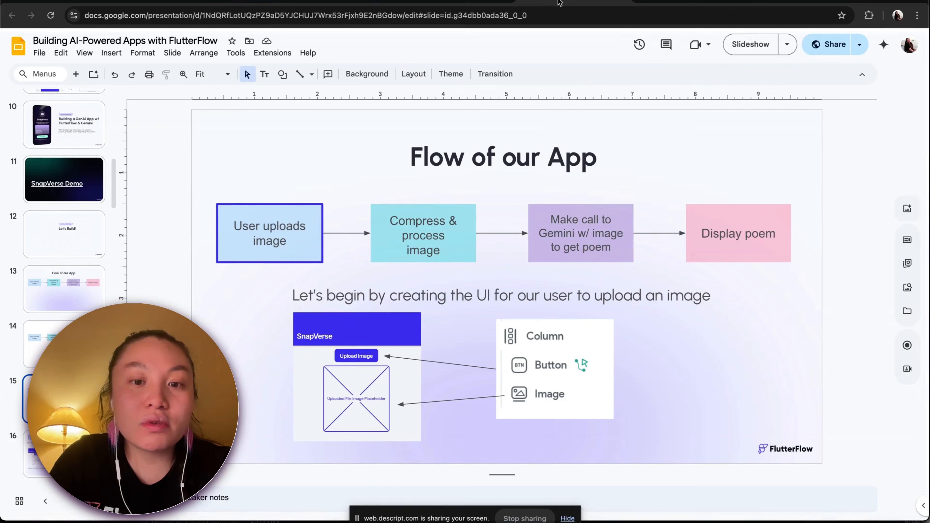
click(697, 3)
scroll(794, 274, down, 5)
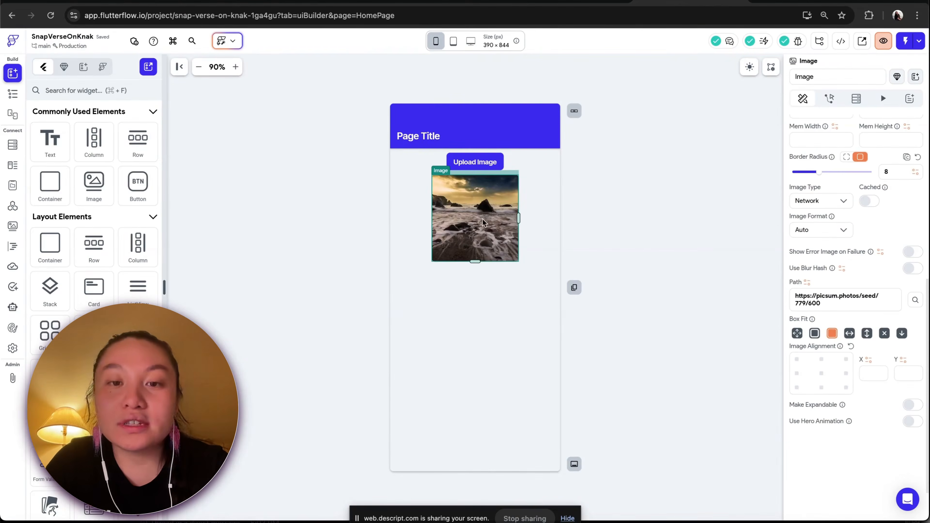
click(830, 202)
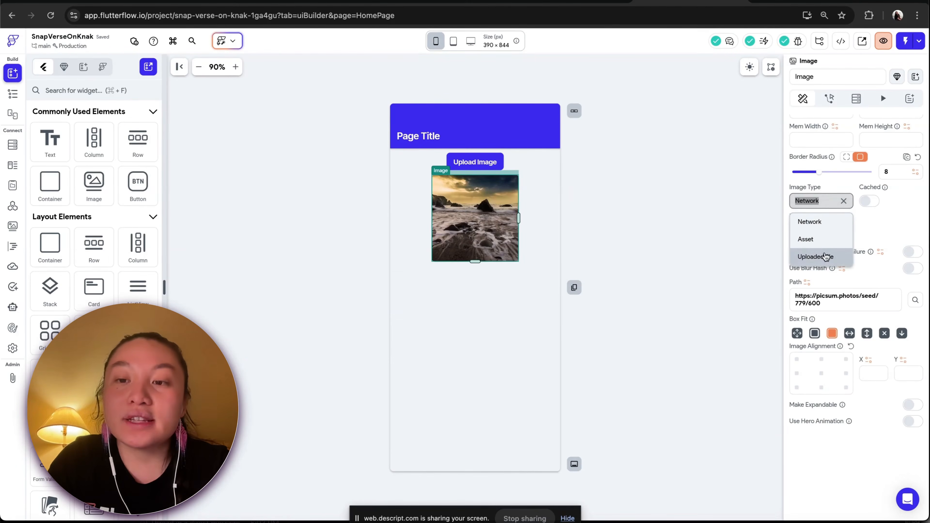
click(816, 256)
click(825, 258)
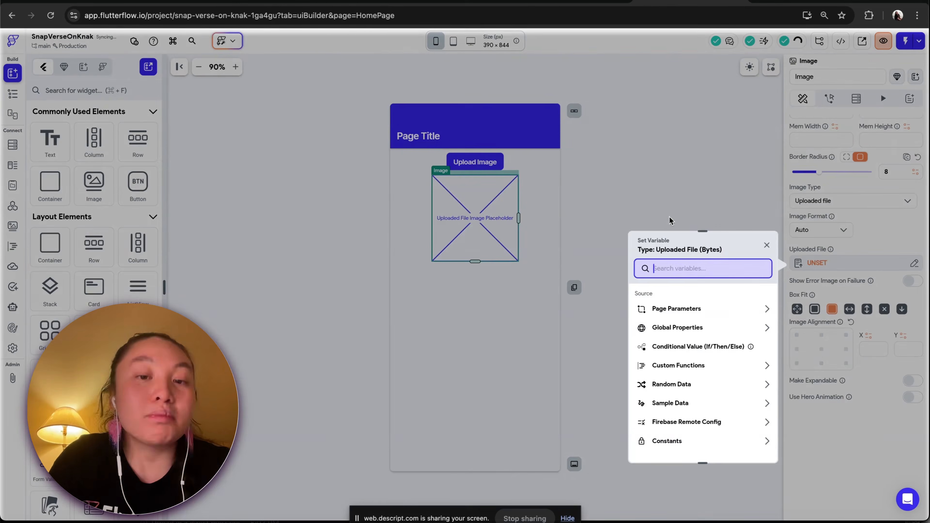
click(690, 162)
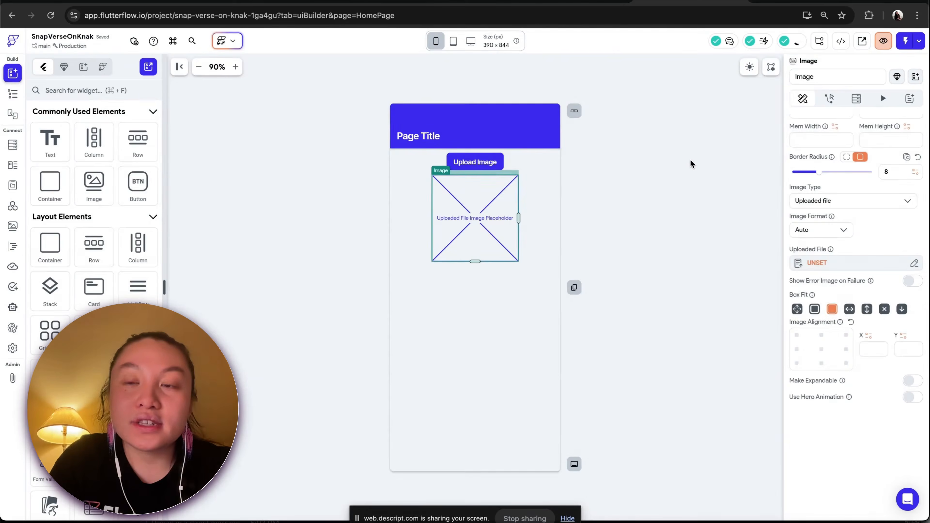
click(686, 160)
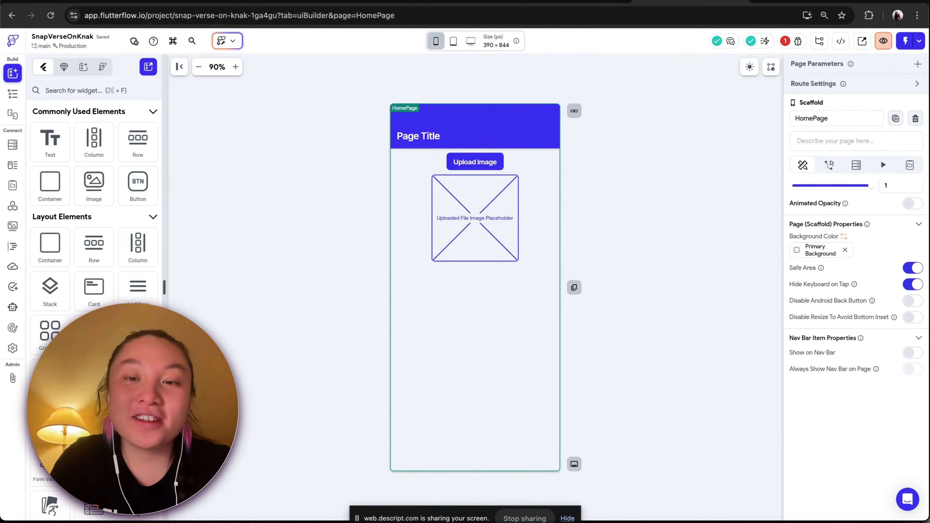
Switch to the presentation, start the slideshow and review the slide on adding a button action
click(564, 1)
click(754, 50)
click(669, 239)
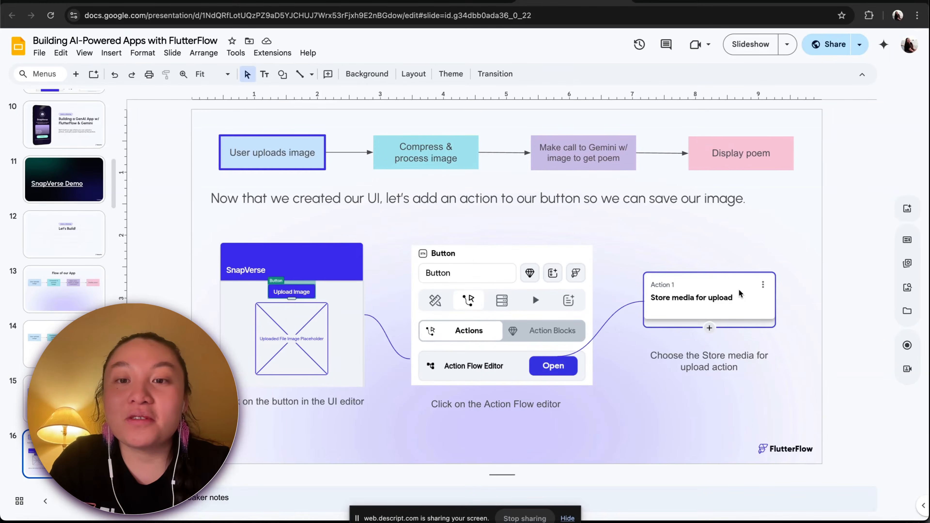
click(705, 0)
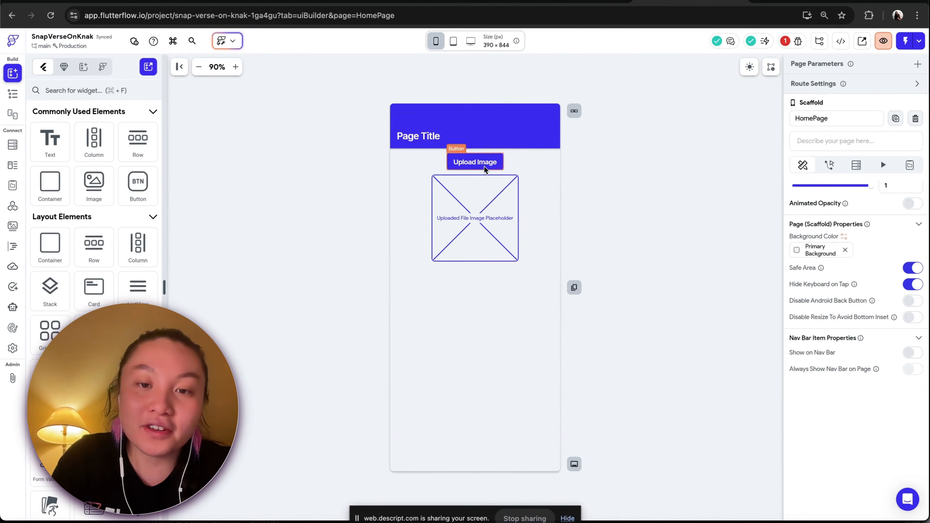
Open the Action Flow Editor for the Upload Image button and choose the On Tap trigger
click(486, 168)
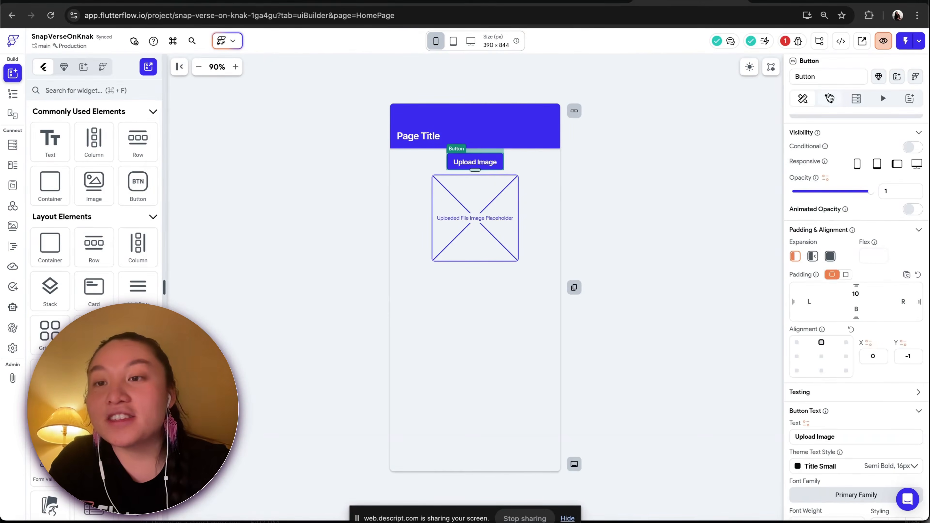
click(829, 98)
click(891, 149)
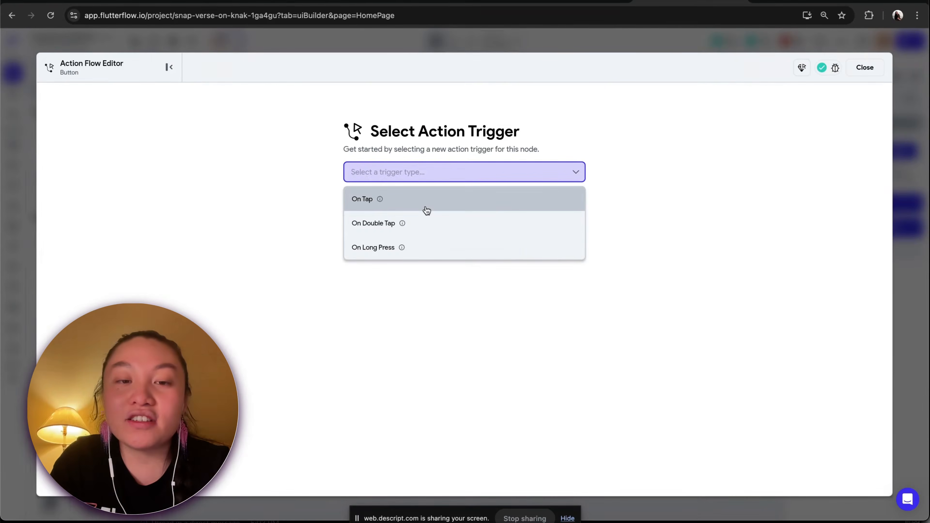
click(386, 200)
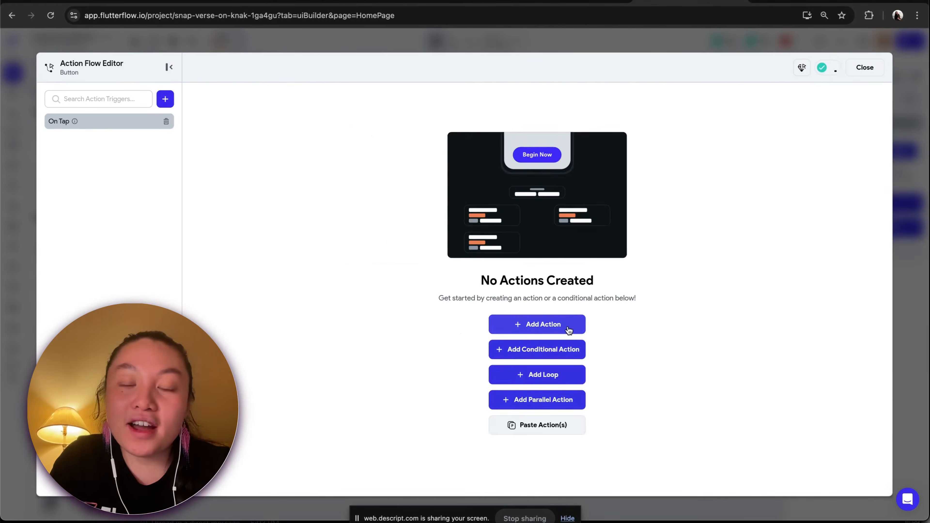
Add an Upload/Save Media action to the On Tap trigger
click(569, 326)
text(uplo)
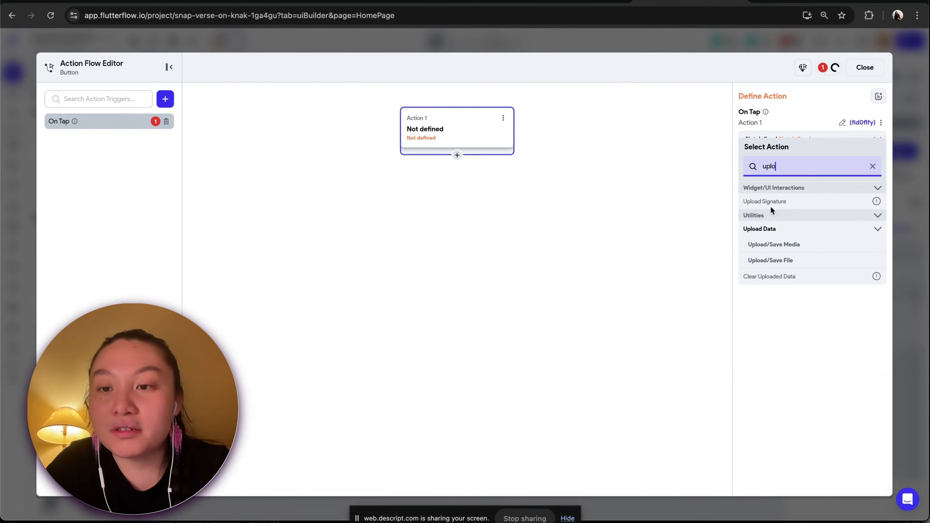
click(787, 245)
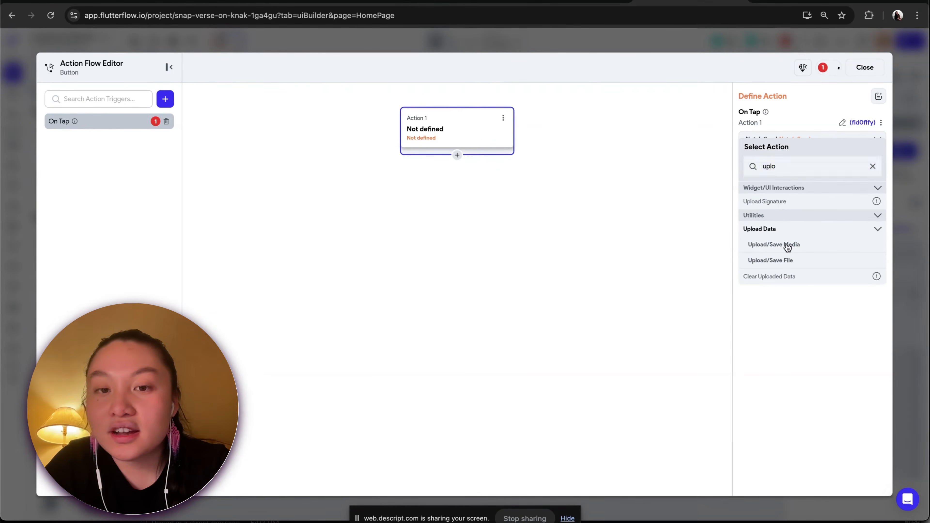
scroll(827, 308, down, 1)
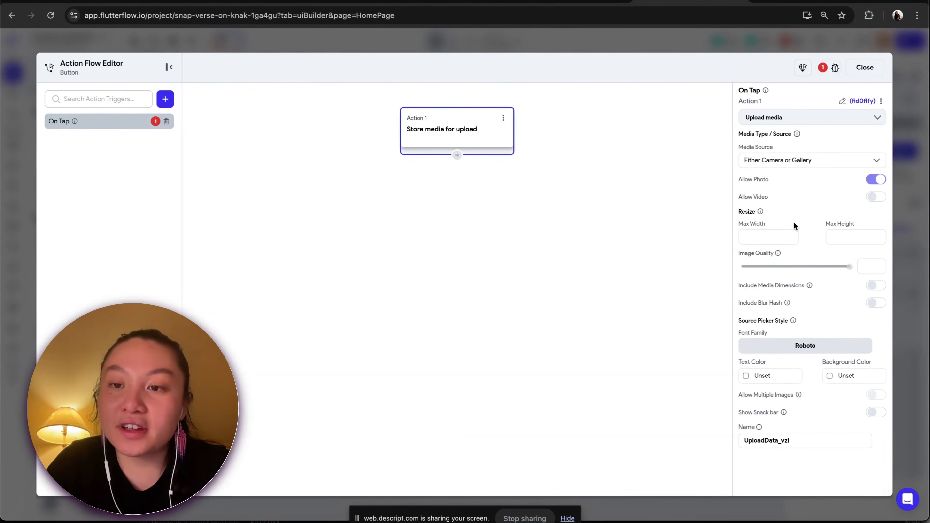
scroll(797, 220, down, 1)
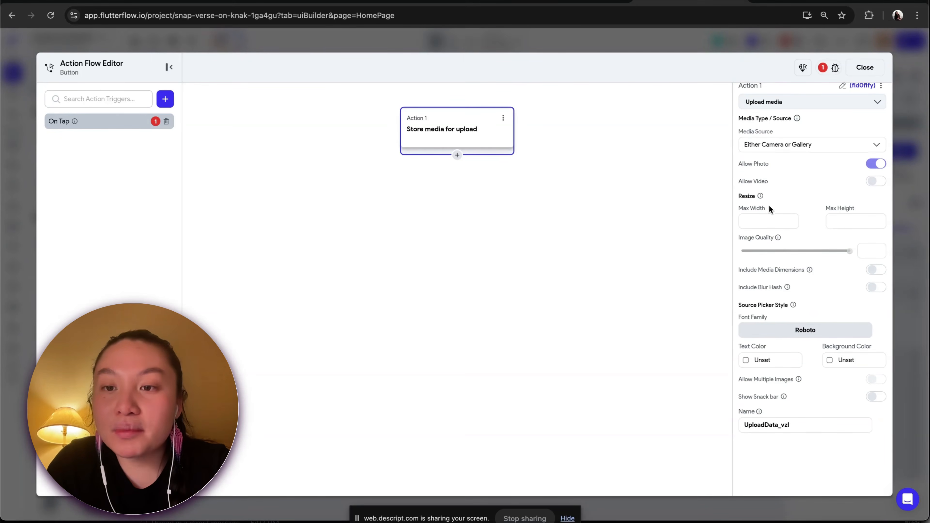
Set the upload's maximum width and maximum height to 1000
click(765, 221)
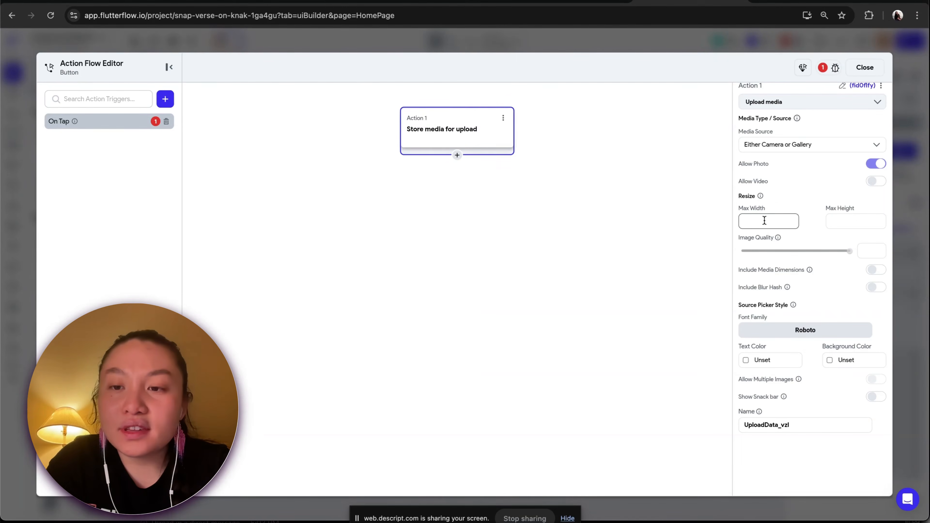
text(100)
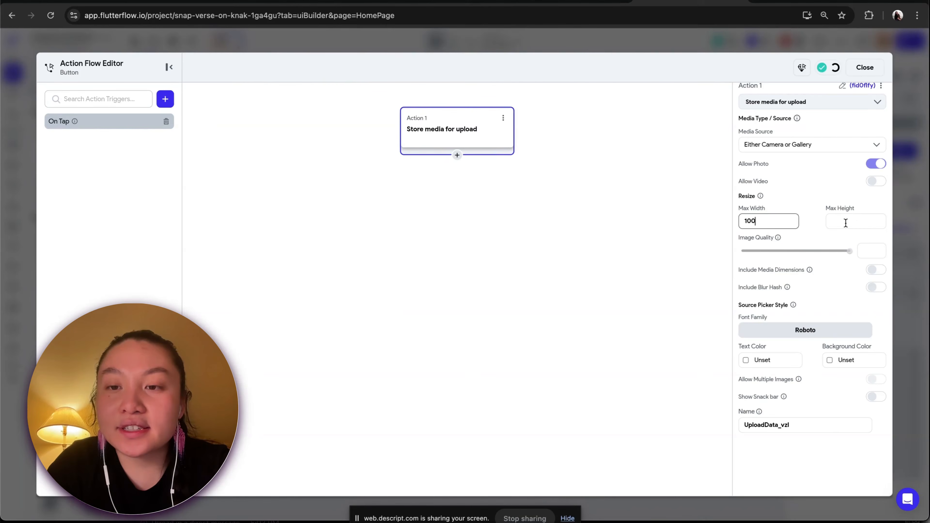
text(0)
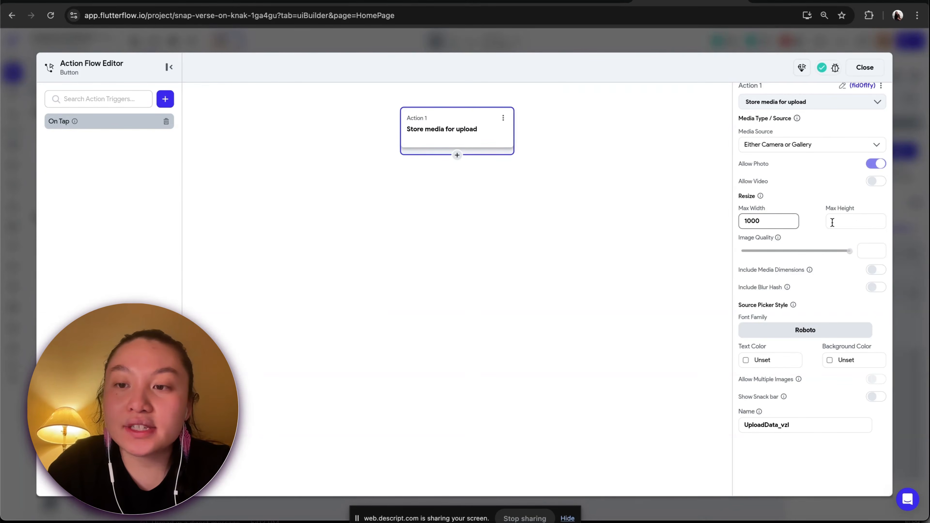
click(832, 222)
text(1000)
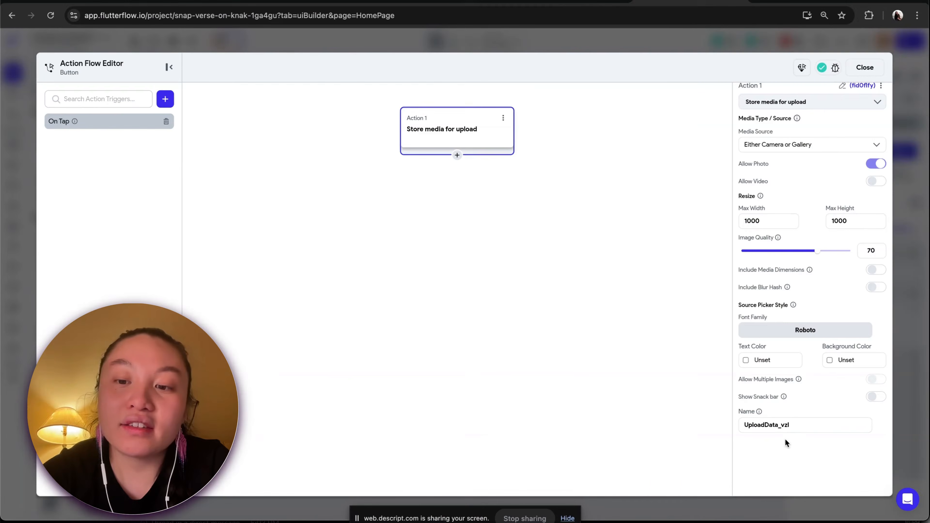
Rename the upload action's output to uploadedImage and close the Action Flow Editor
drag(750, 413, 703, 411)
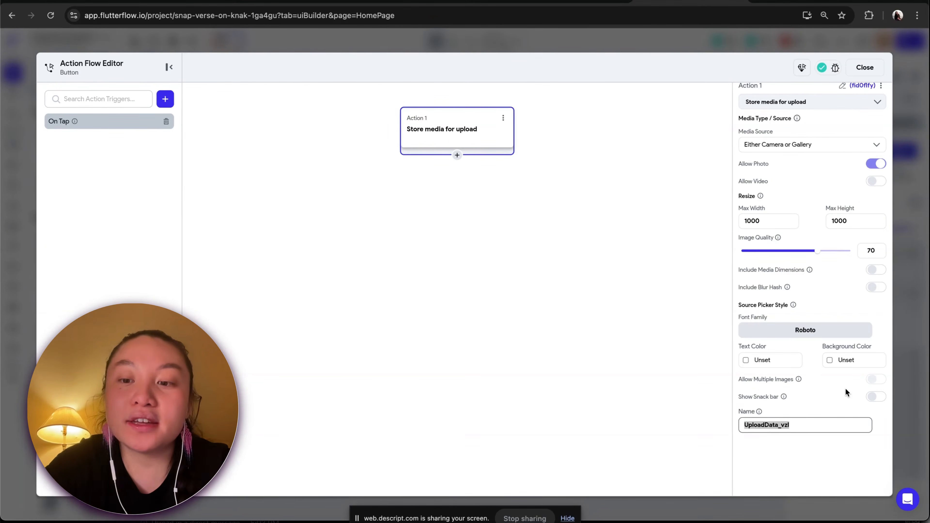
text(uploade)
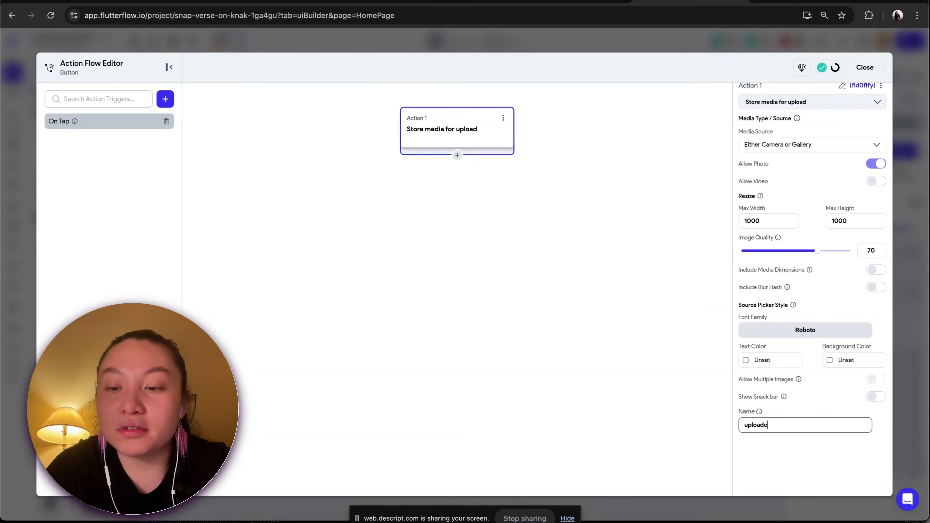
text(dImage)
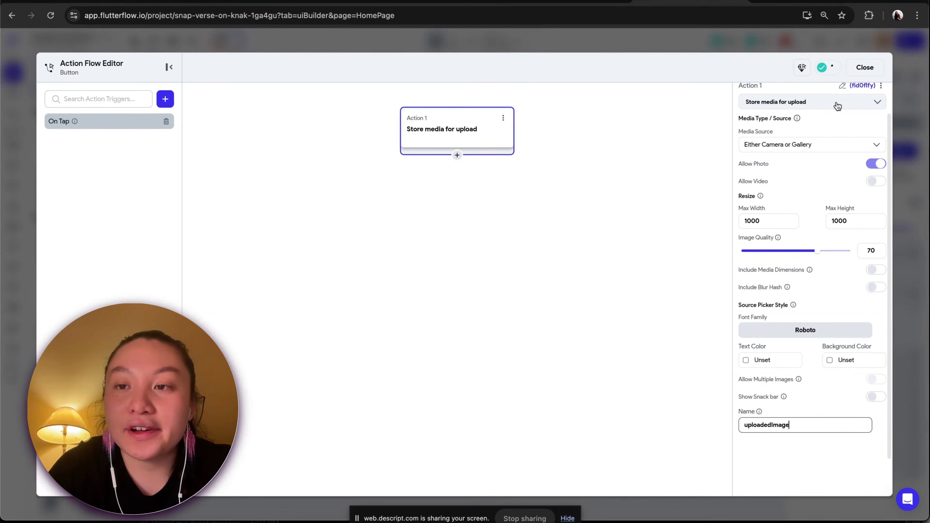
click(865, 67)
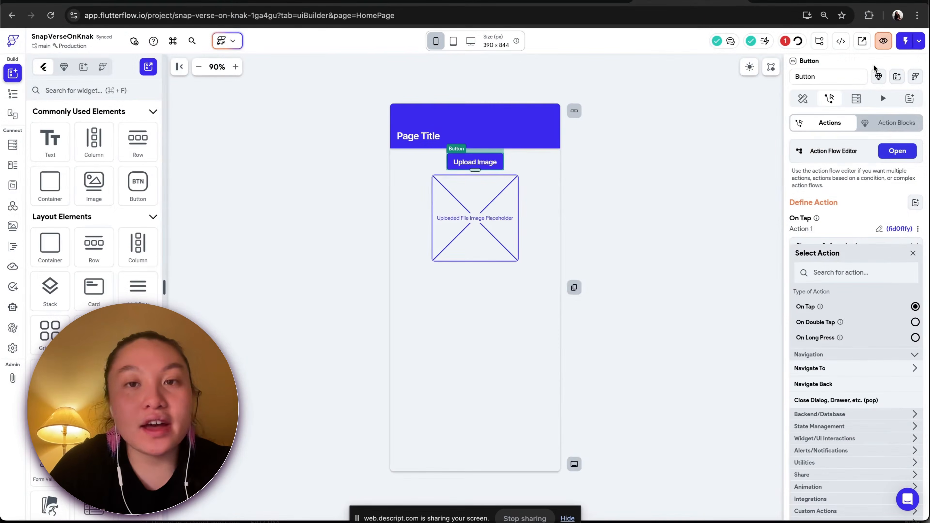
Switch to the presentation and step through the slideshow to the next slide
click(552, 1)
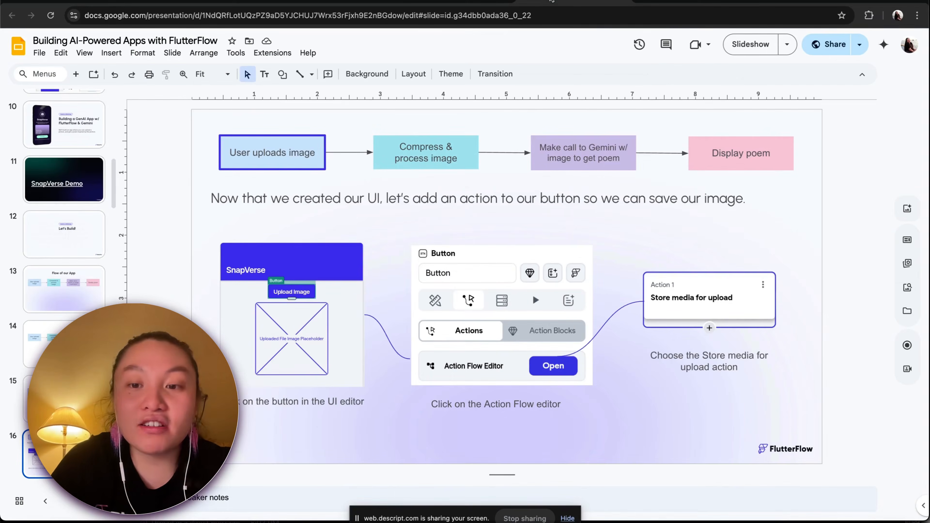
click(755, 44)
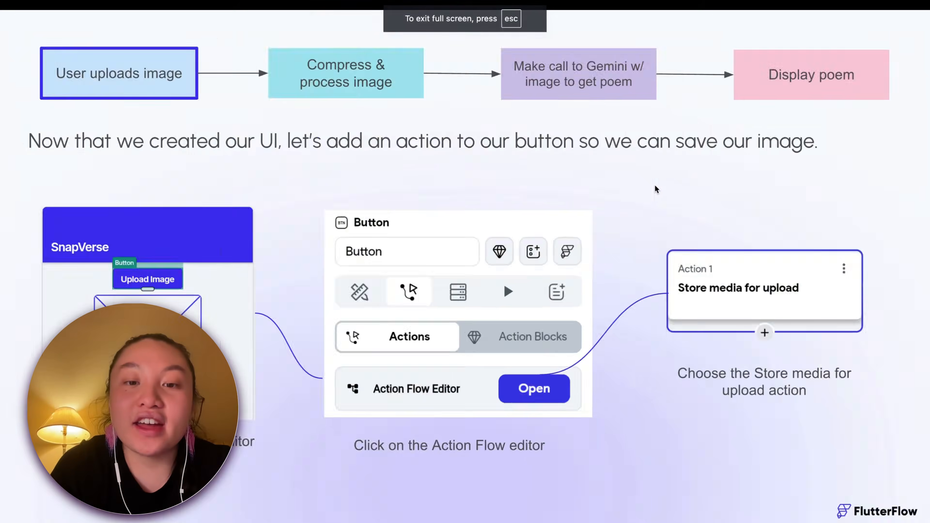
key(Right)
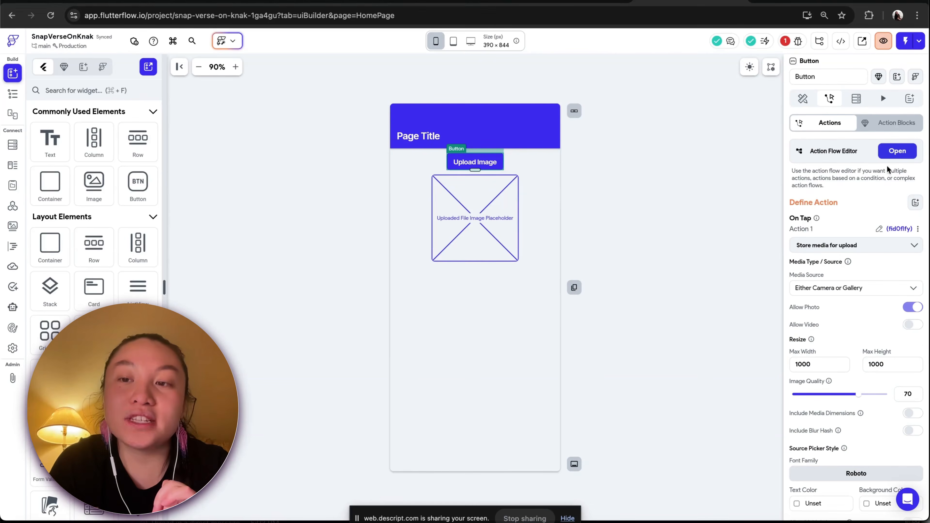
Reopen the button's Action Flow Editor to review the Store media for upload action, then close it
click(891, 155)
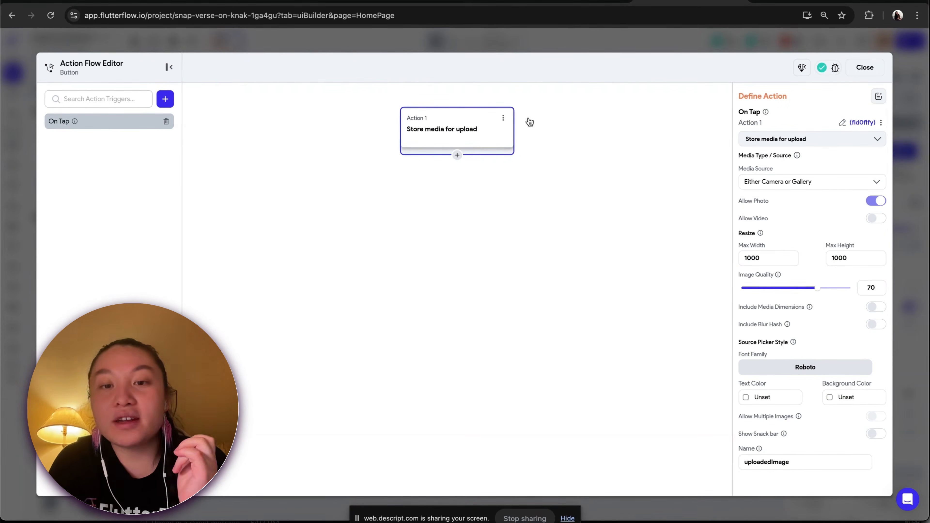
scroll(800, 258, down, 2)
click(865, 68)
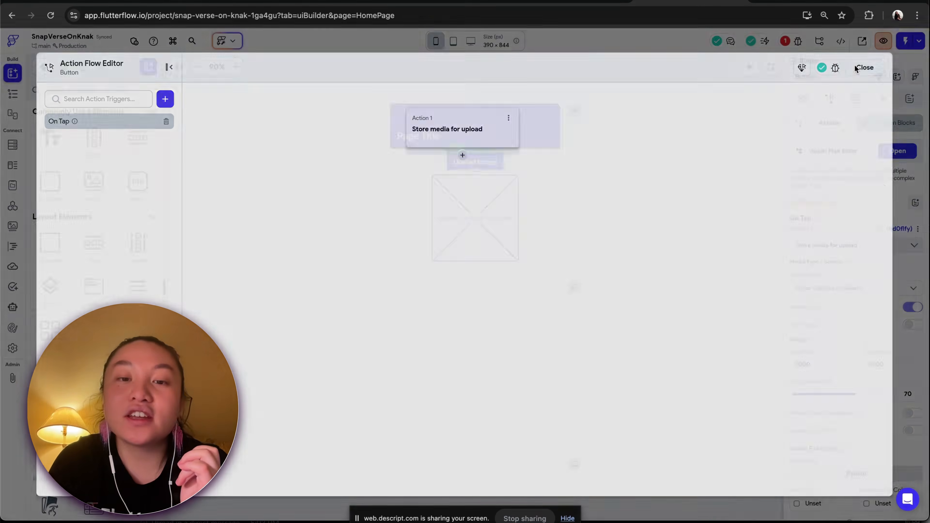
double_click(477, 200)
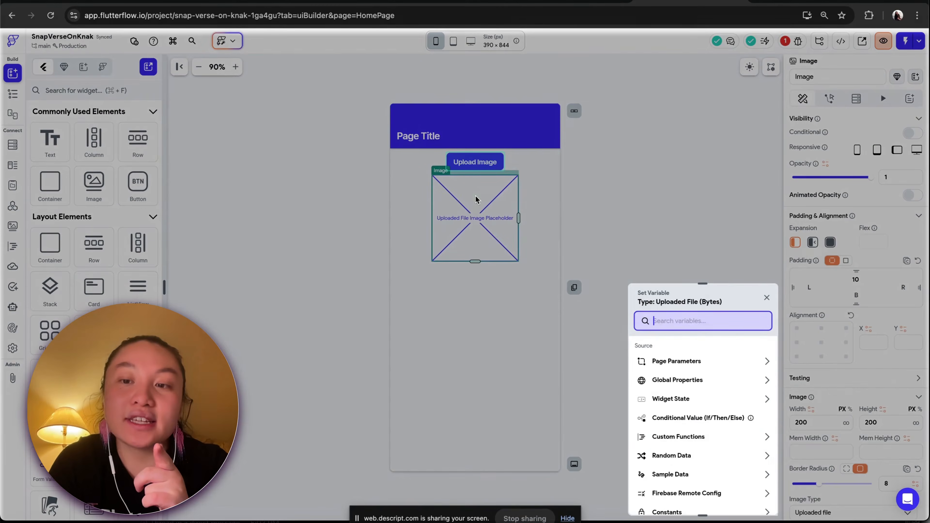
scroll(721, 419, up, 1)
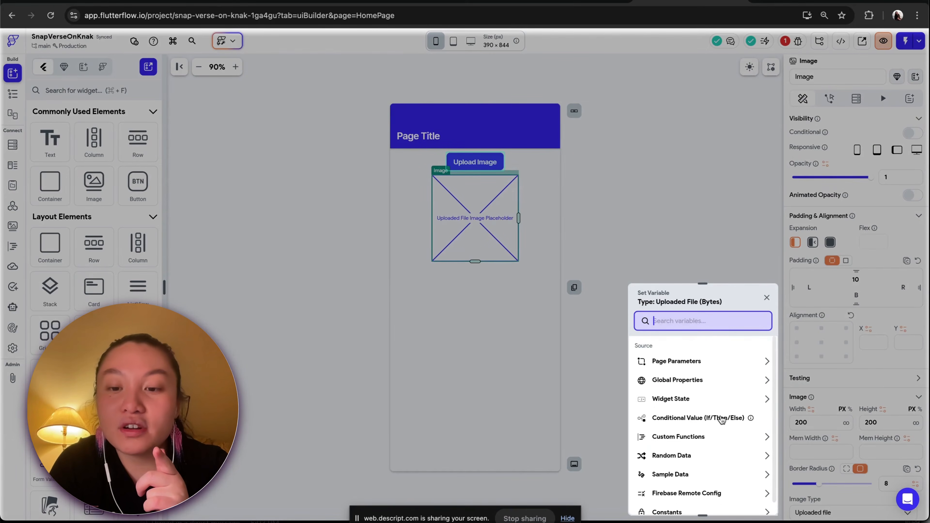
scroll(721, 419, down, 1)
click(674, 219)
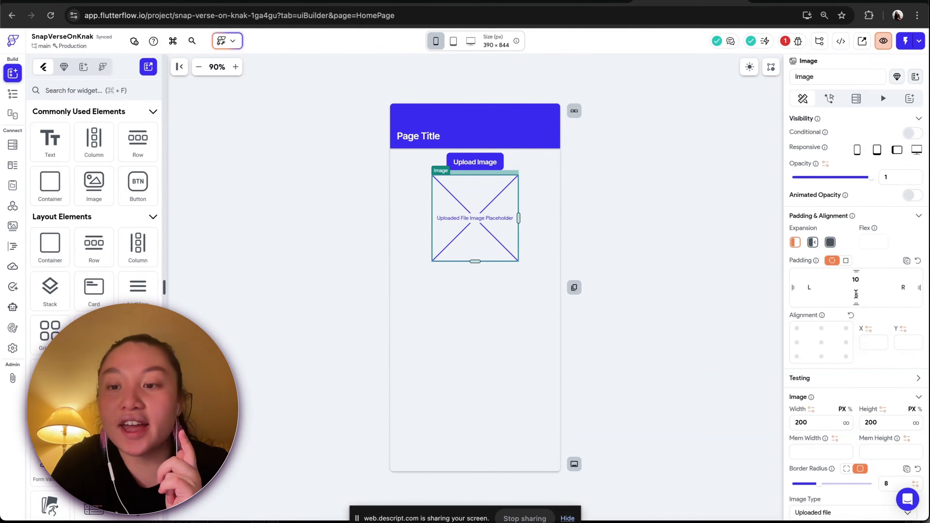
Bind the image widget's Uploaded File to the Widget State's Uploaded Local File
scroll(820, 337, down, 6)
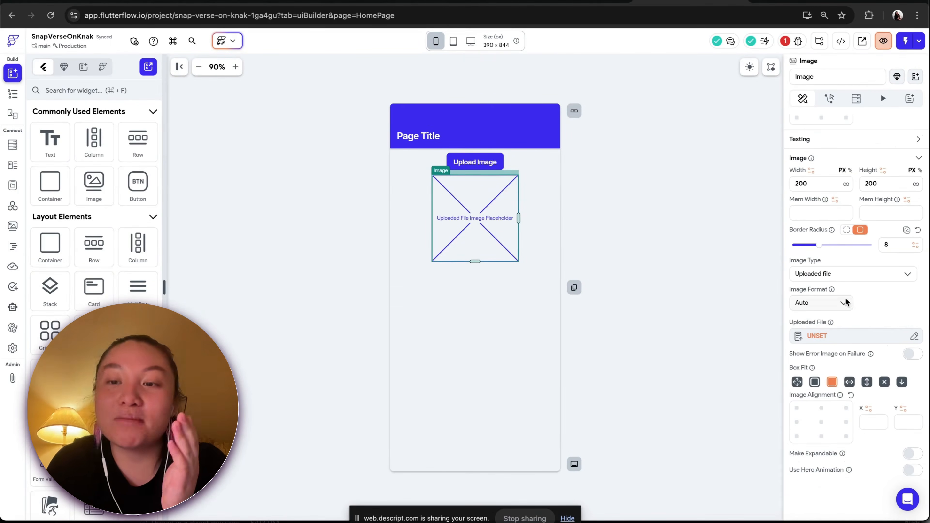
click(818, 337)
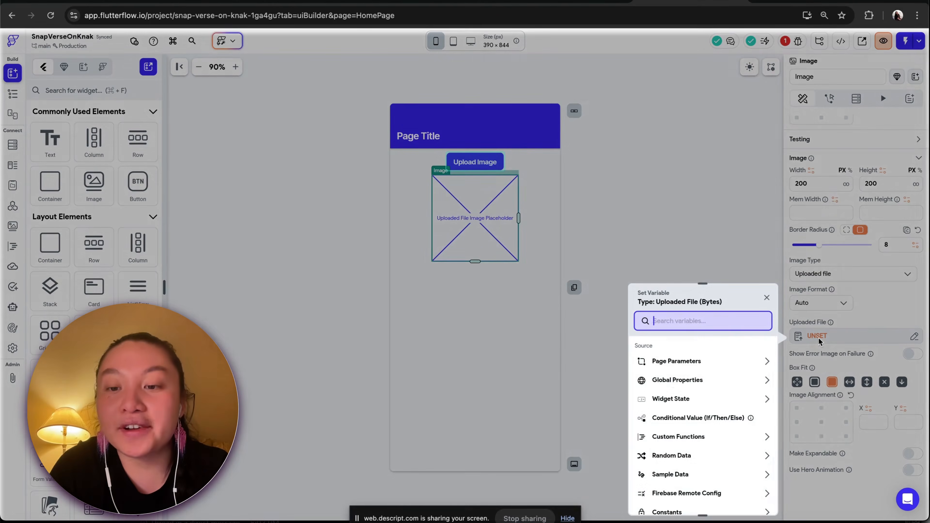
scroll(673, 381, down, 1)
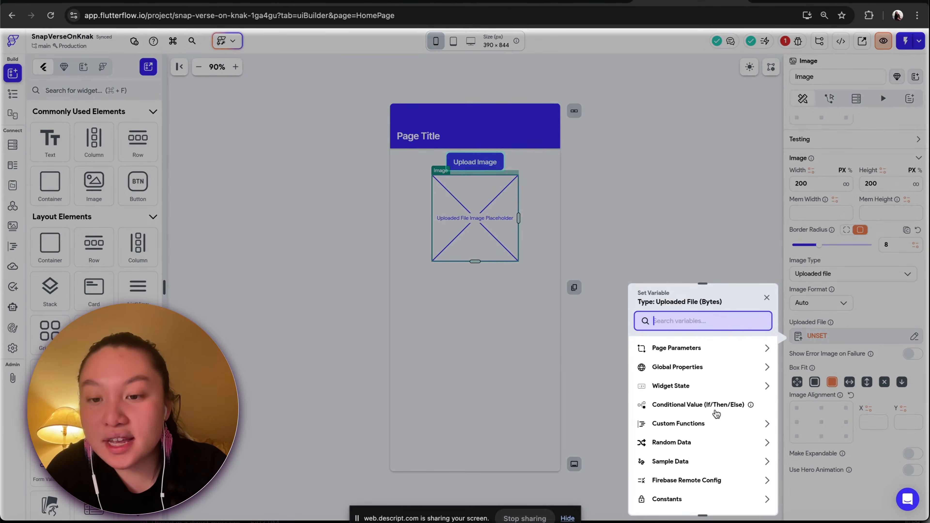
click(688, 387)
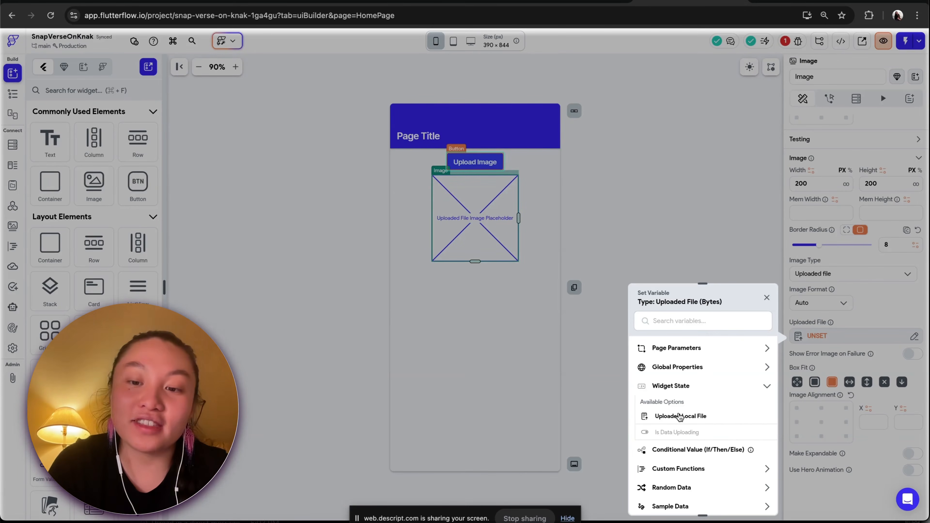
click(680, 417)
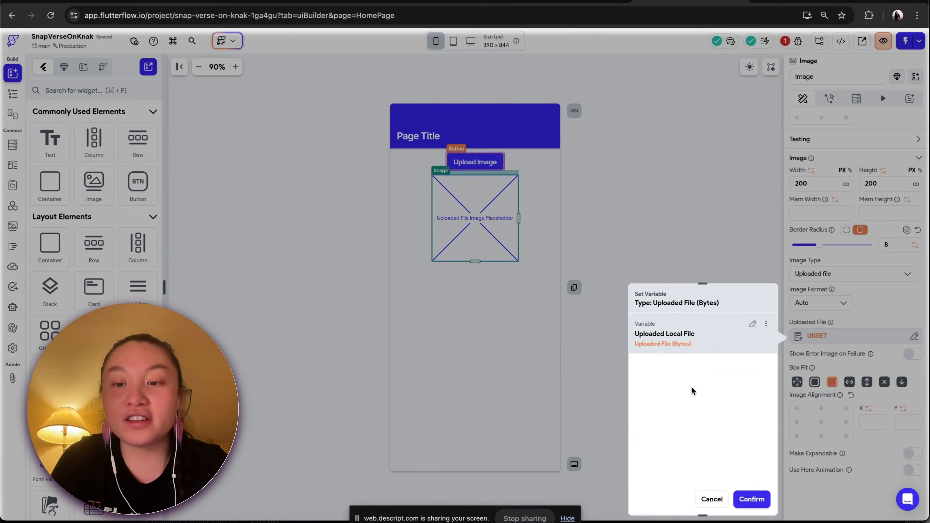
click(755, 500)
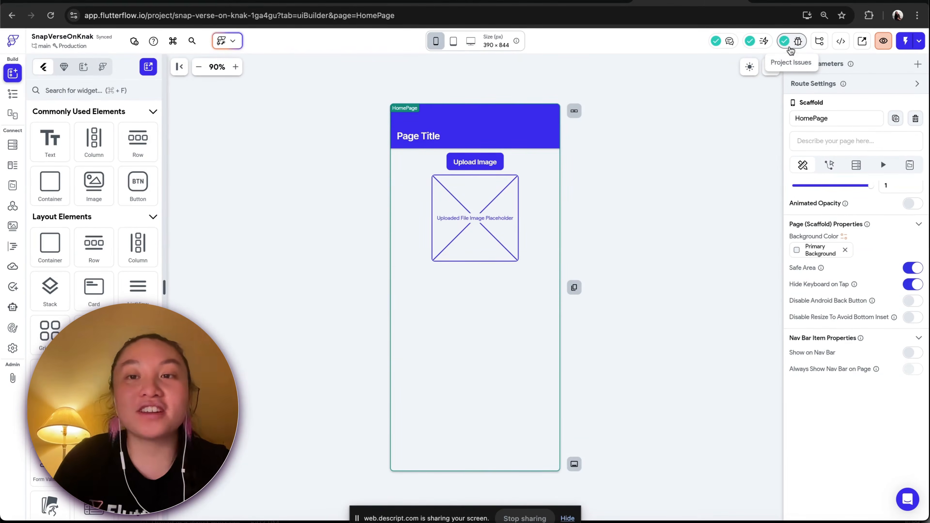
Switch to the presentation and start the slideshow on the base64 encoding slide
click(597, 2)
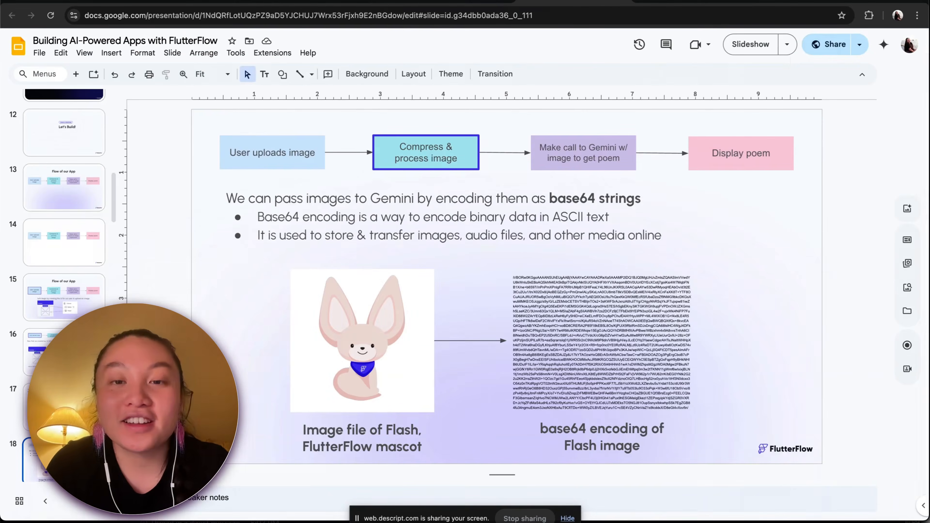
click(751, 44)
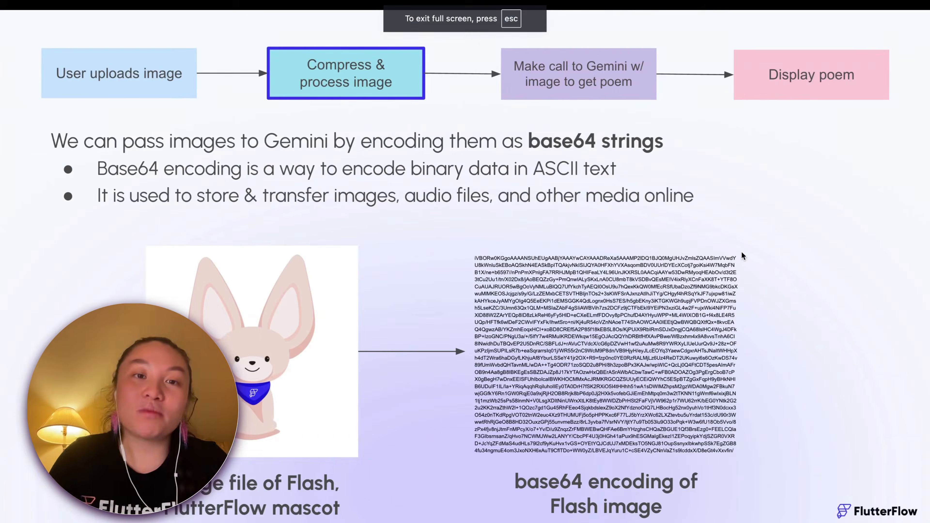
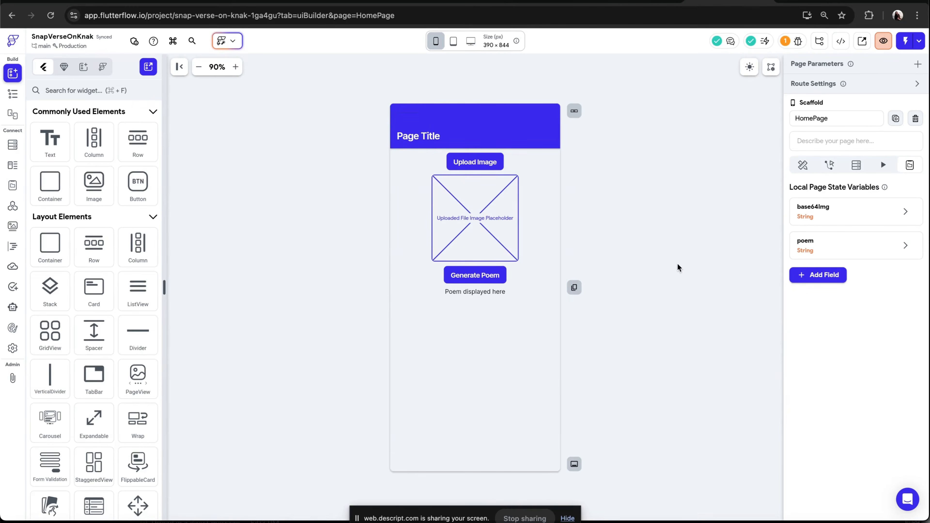
Open the Action Flow Editor for the Generate Poem button's On Tap actions
click(497, 280)
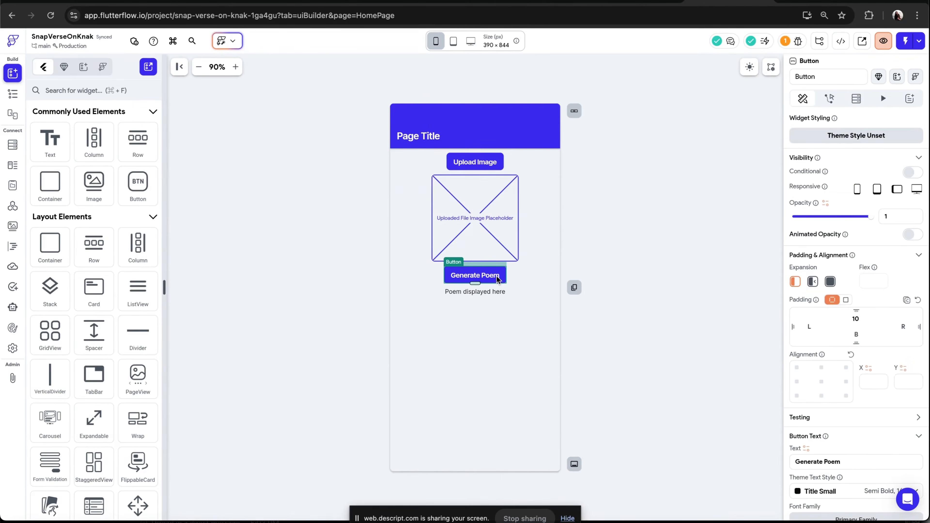
click(830, 98)
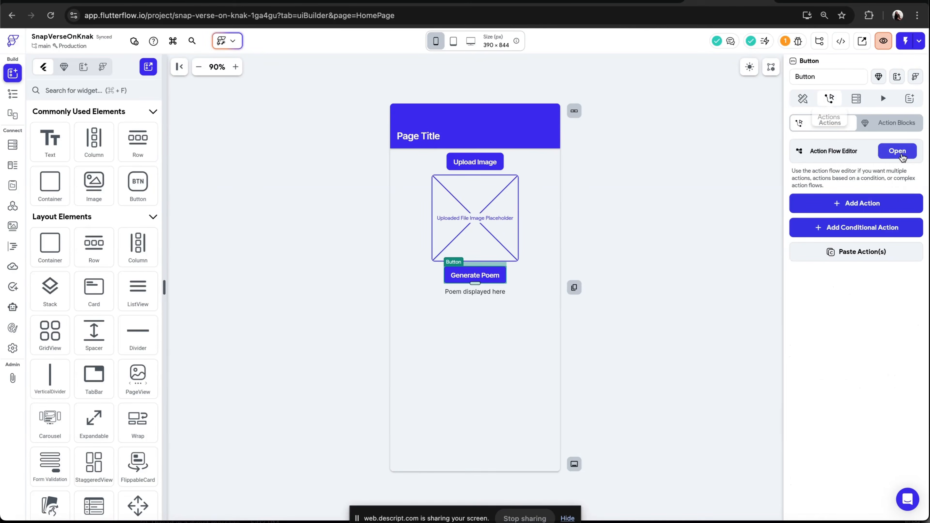
click(898, 151)
click(413, 201)
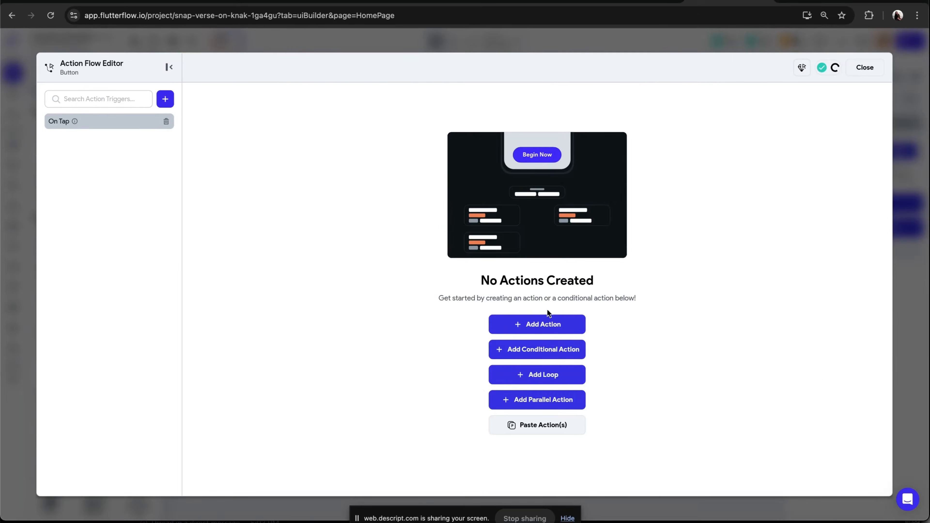
Add a Backend Call API action using the geminiGetPoemFromImage call
click(542, 325)
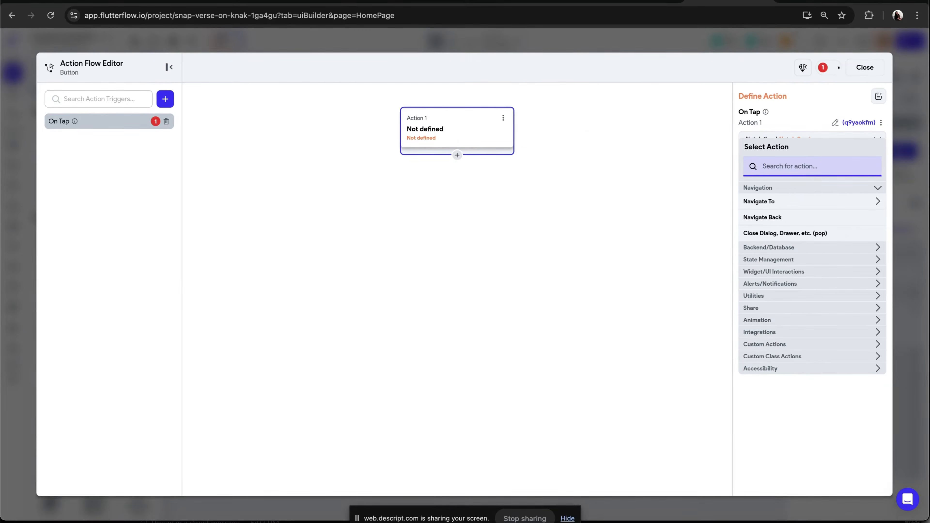
text(api)
click(765, 204)
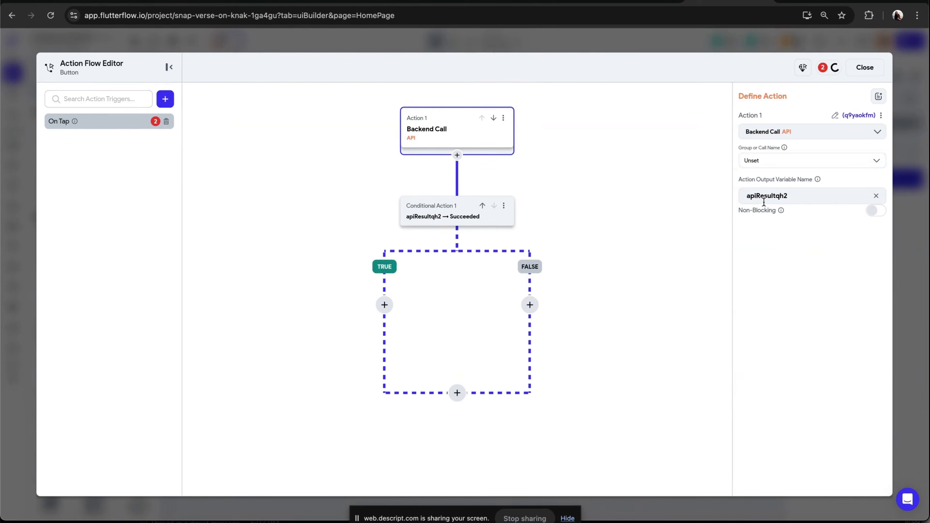
click(767, 160)
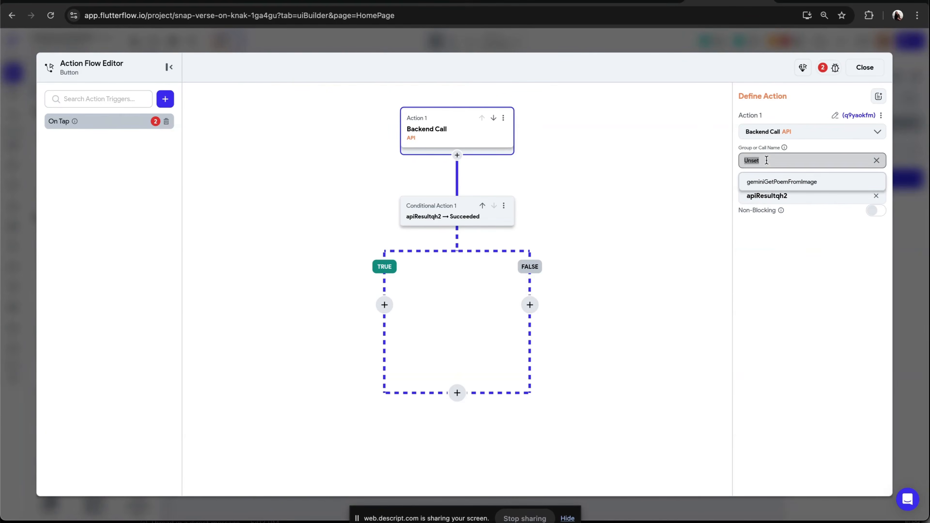
click(778, 182)
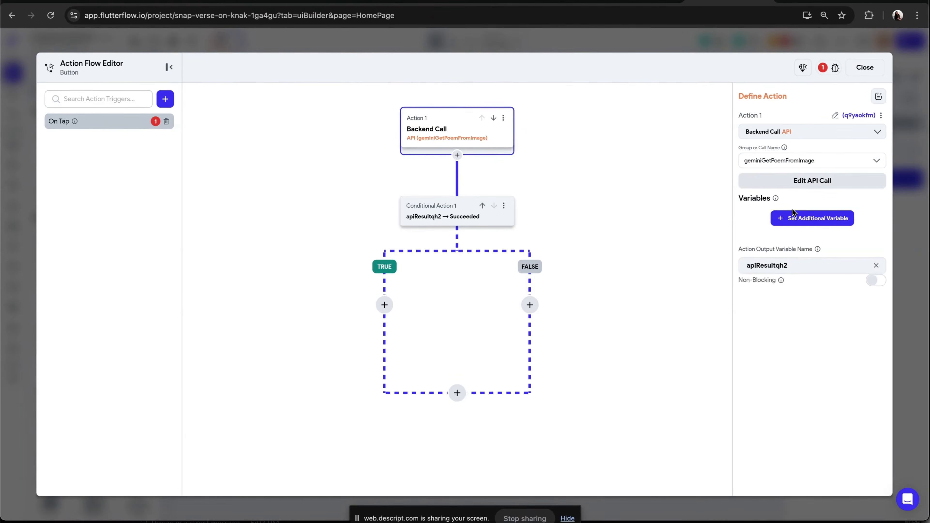
Add the apiKey call variable and set its value to the App State apiKey
click(786, 218)
click(782, 266)
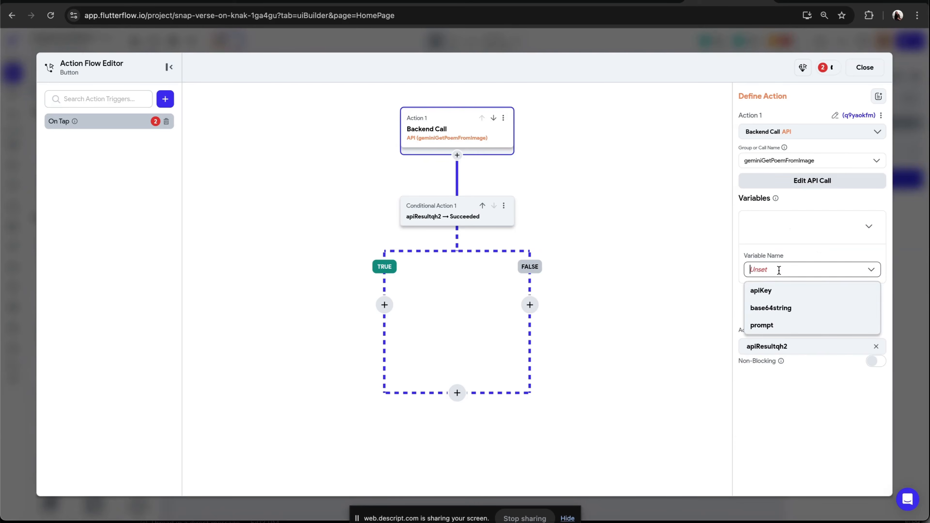
click(775, 292)
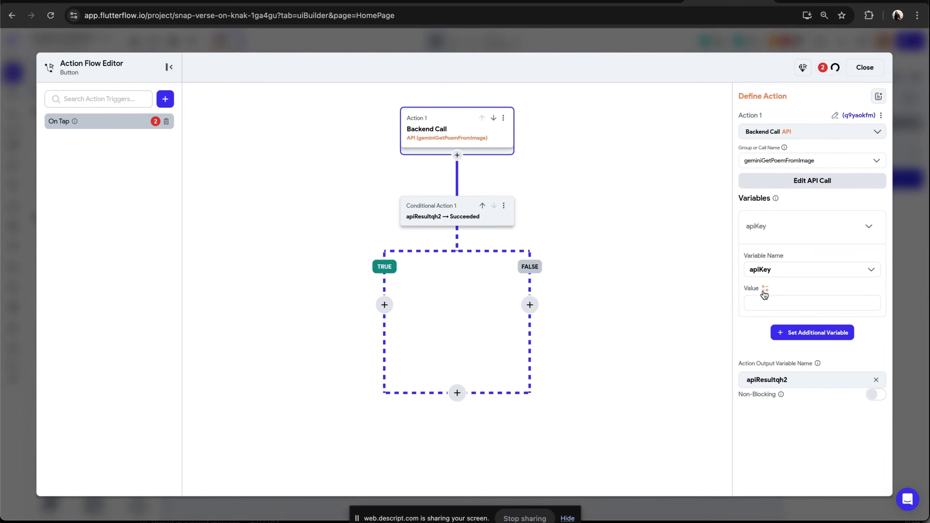
click(766, 289)
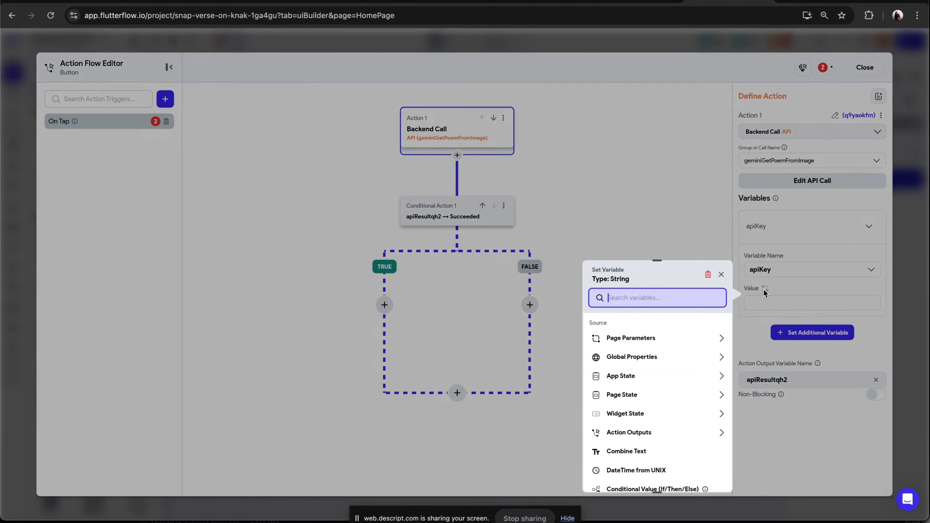
click(628, 381)
click(637, 407)
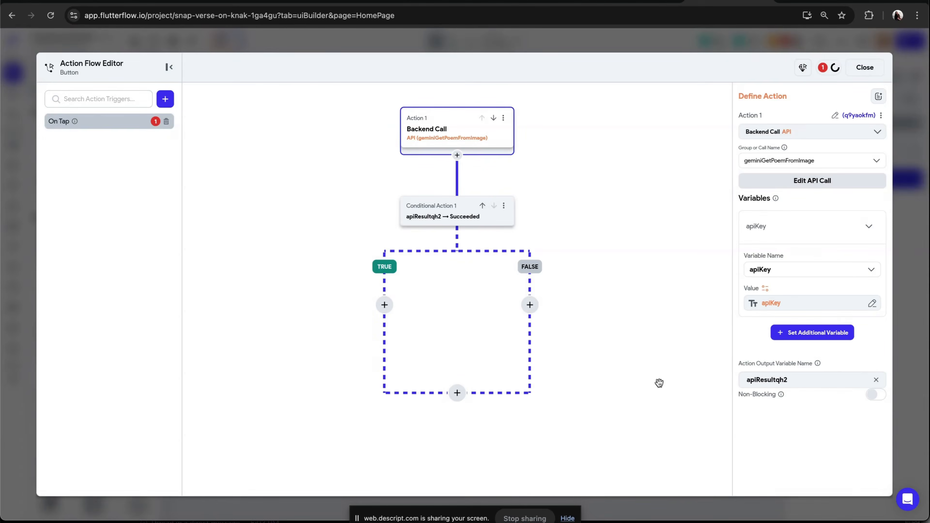
Add the base64string call variable and set its value to the Page State base64Img
click(781, 332)
scroll(802, 284, down, 3)
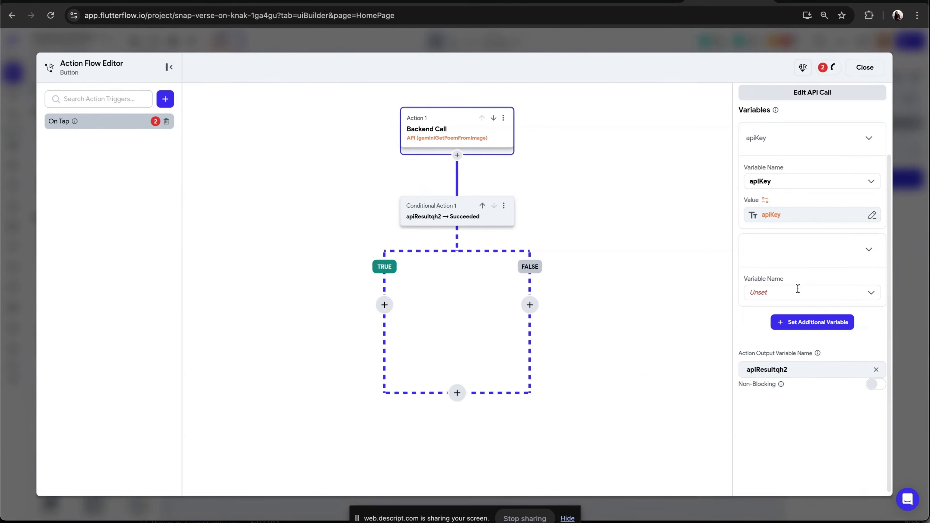
click(774, 292)
click(780, 314)
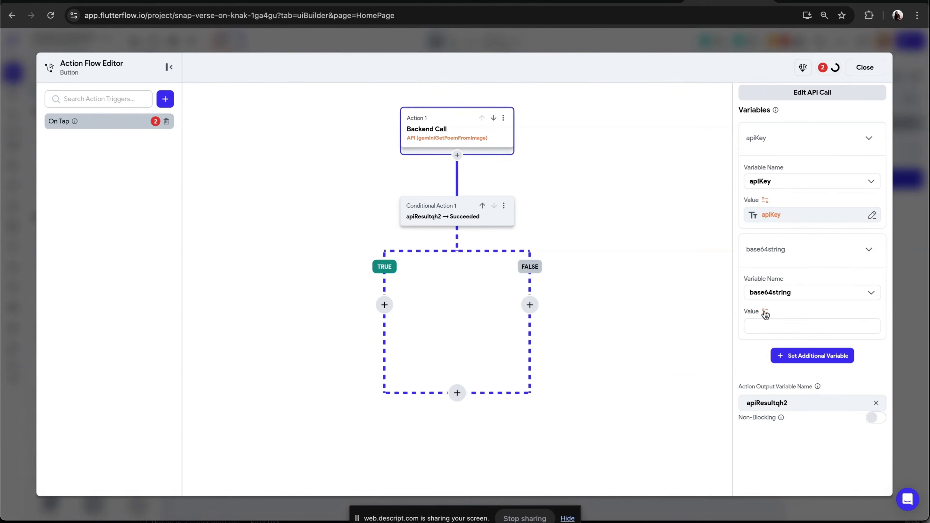
click(765, 312)
click(635, 422)
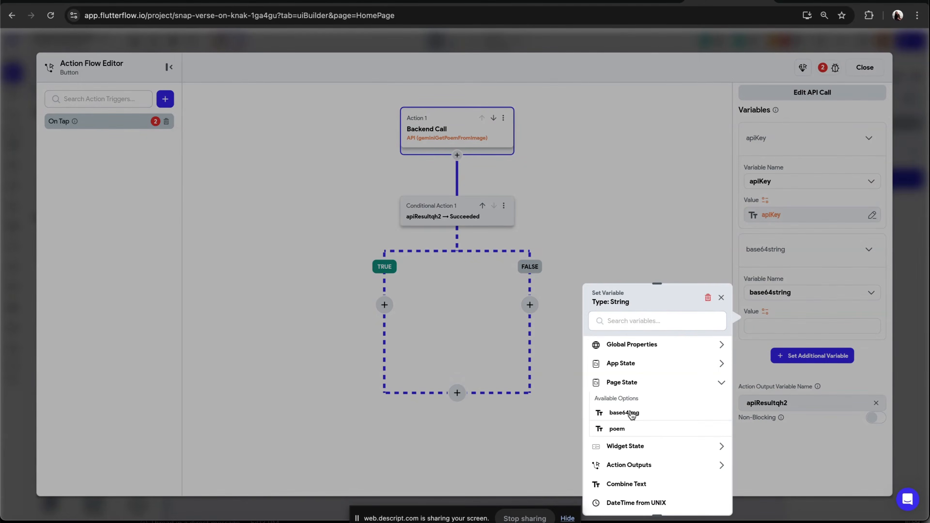
click(625, 413)
Add the prompt variable with the value "Give me a poem inspired by this image. Don't give me an intro, just give me the poem."
click(819, 356)
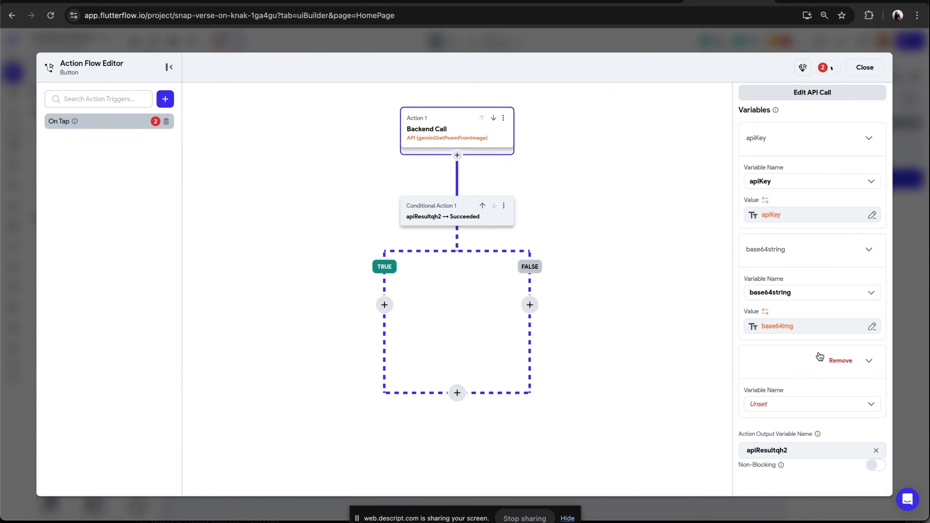
scroll(819, 356, down, 1)
click(809, 358)
click(781, 380)
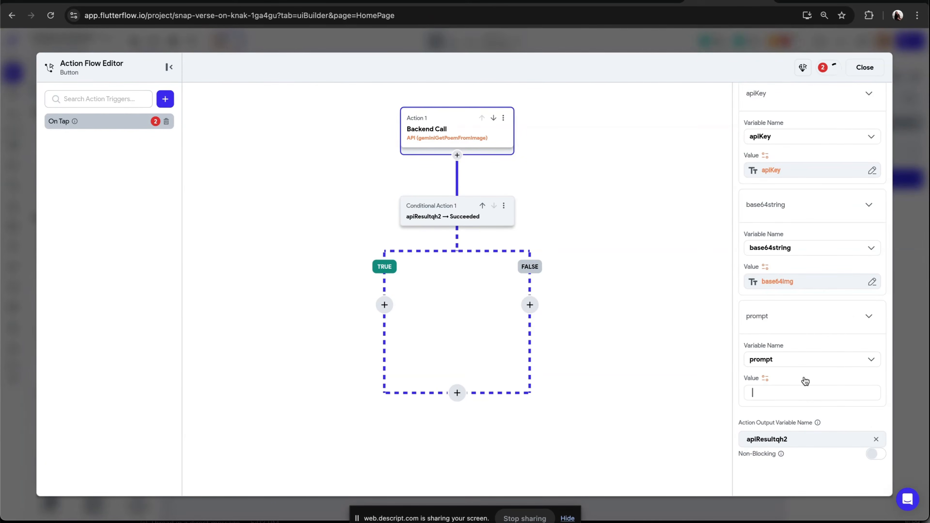
scroll(804, 380, down, 1)
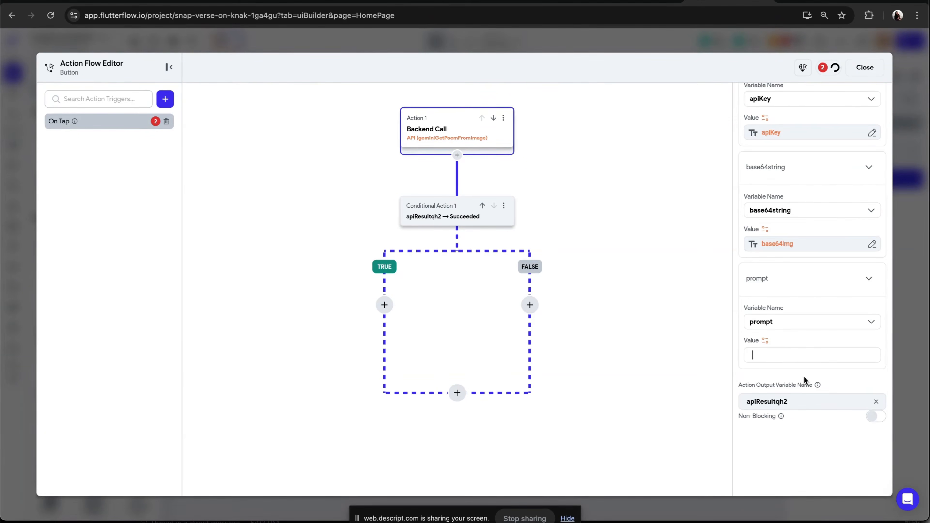
text(Give)
text( me a poem inspired)
text( by this image.)
text( Don't)
text( give me an i)
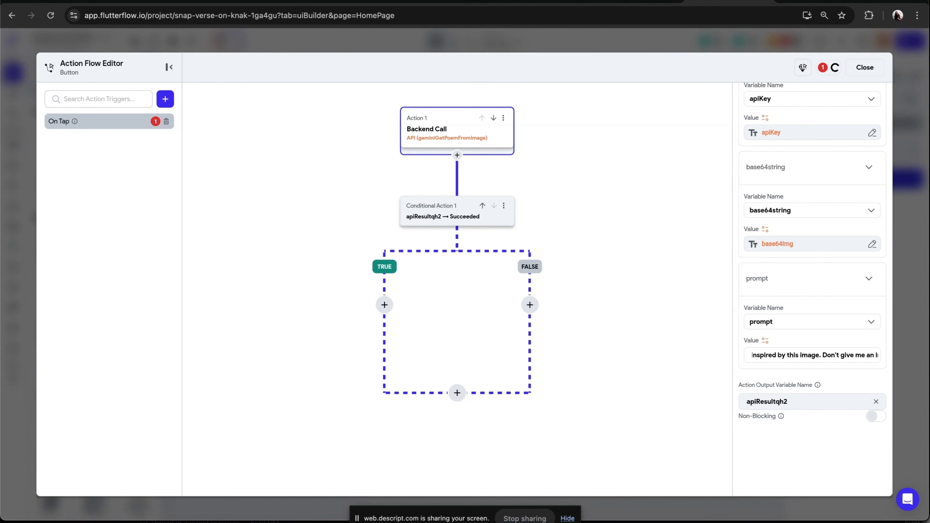
text(ntro, just give me)
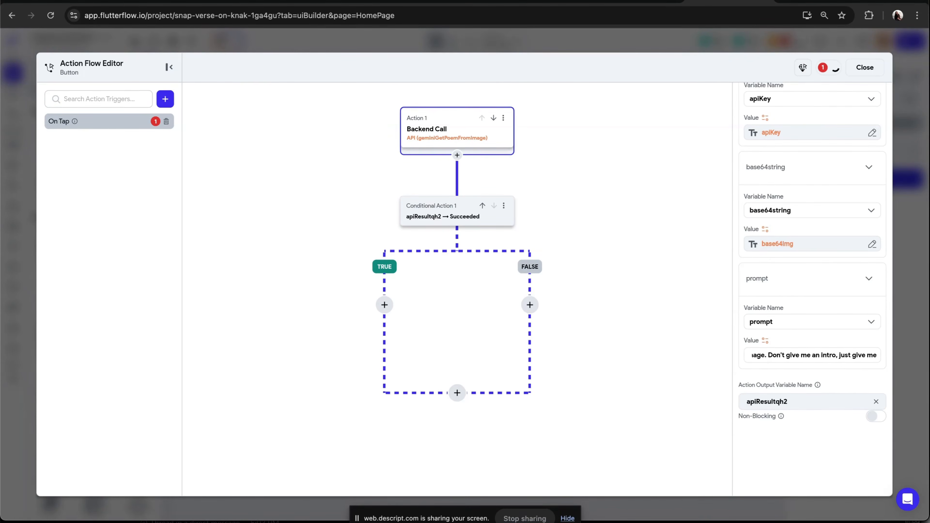
text( the poem.)
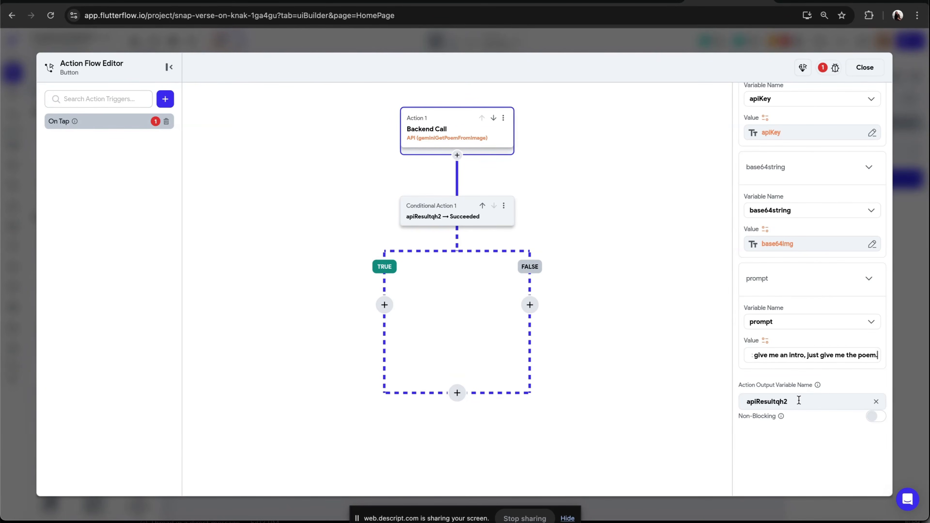
Rename the action output variable to apiResult
drag(799, 400, 741, 401)
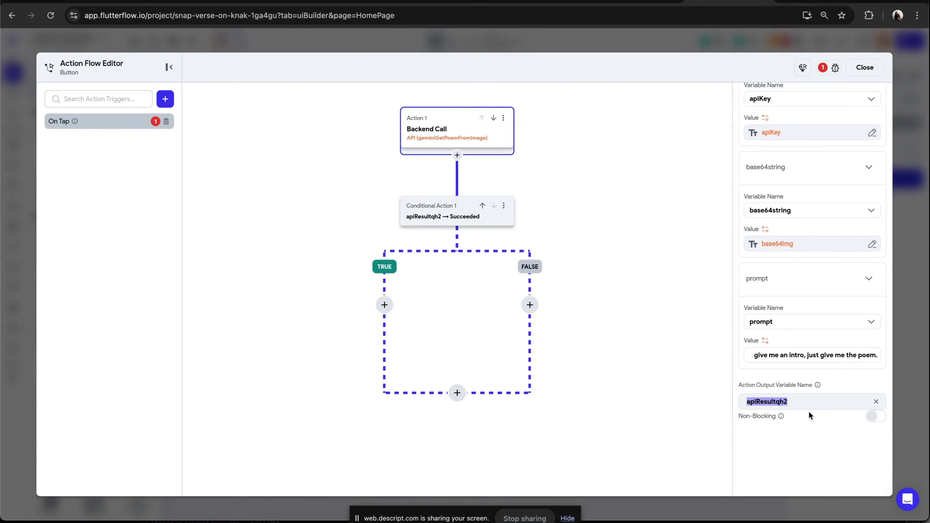
click(797, 401)
key(BackSpace)
key(BackSpace)
key(BackSpace)
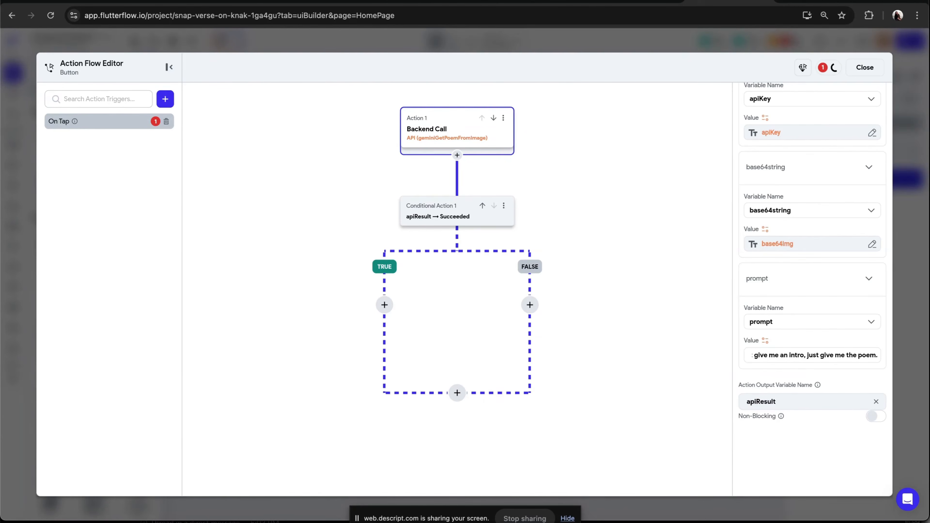
Add an Update Page State action on the TRUE branch of the success condition
click(384, 312)
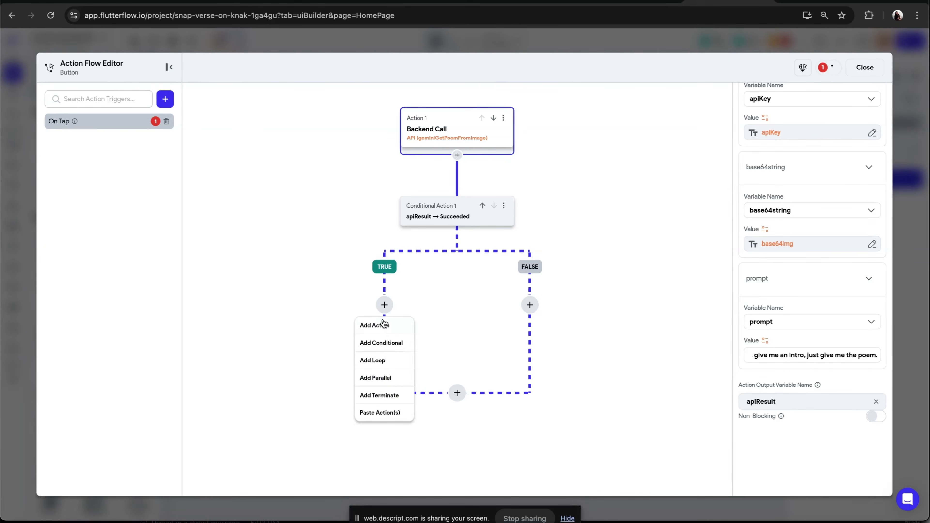
click(381, 326)
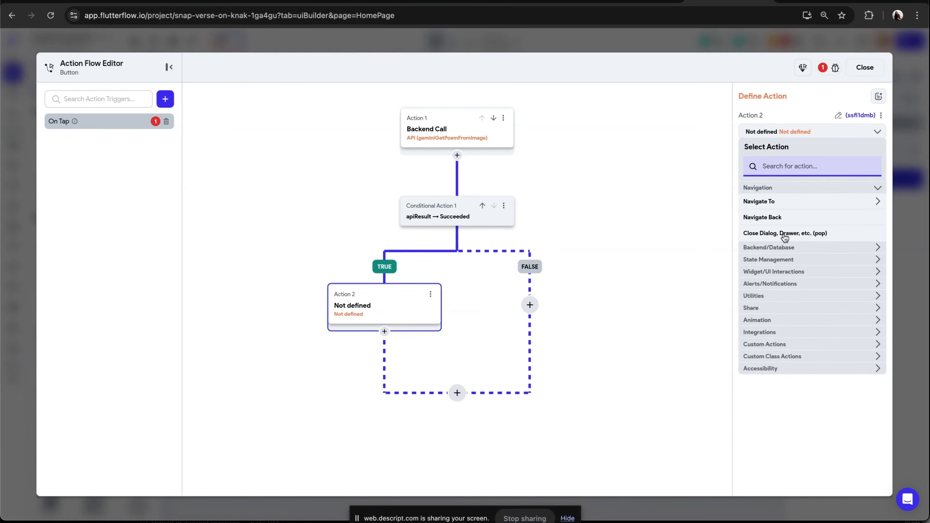
click(780, 260)
click(779, 289)
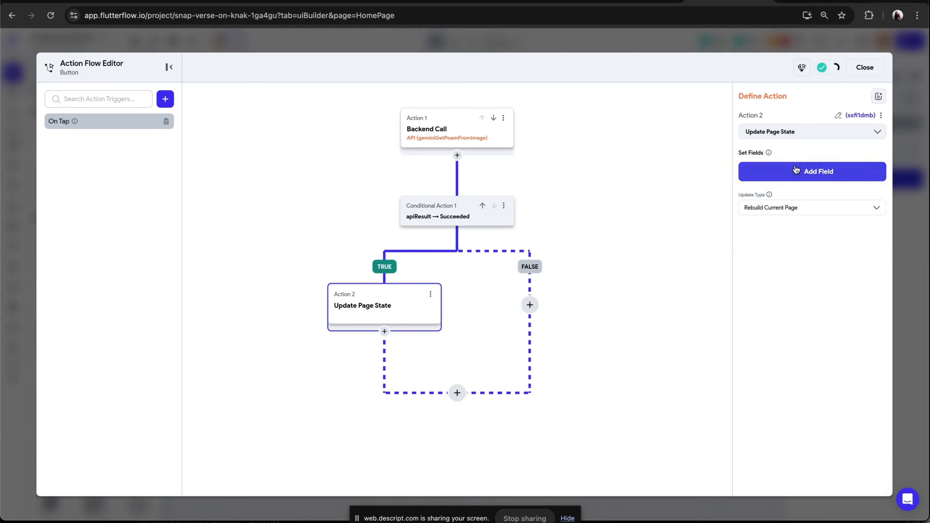
Add the poem page state field to the update with the Set Value update type
click(809, 169)
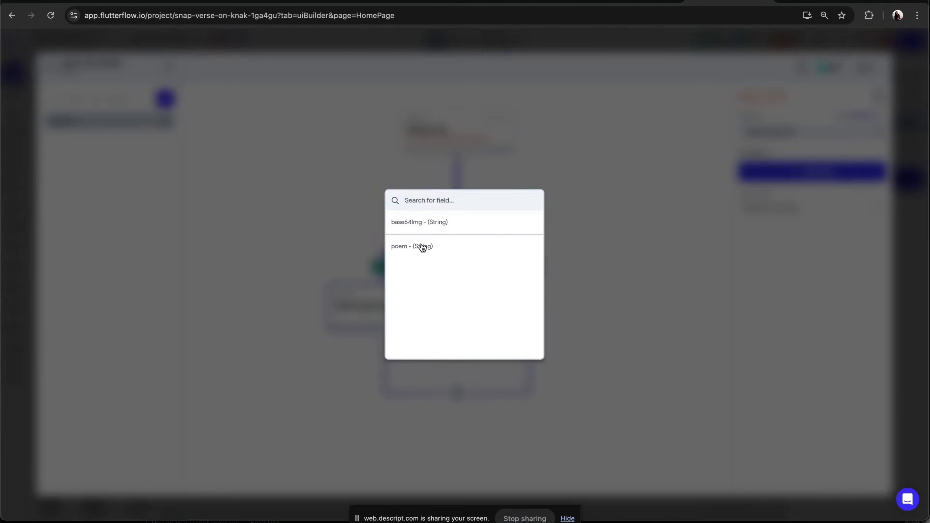
click(423, 247)
click(758, 220)
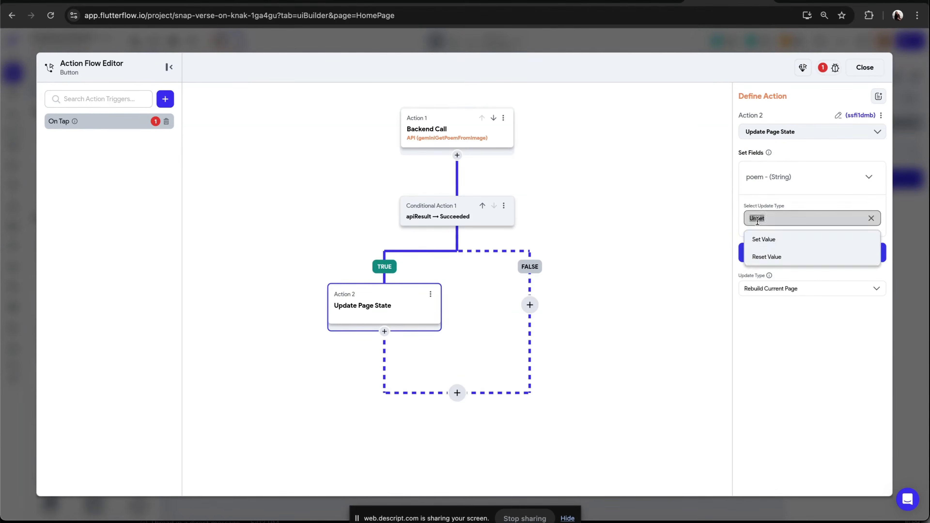
click(764, 239)
Set the poem field's value to the apiResult action output's JSON Body using the predefined path poem, and close the action editor
click(782, 235)
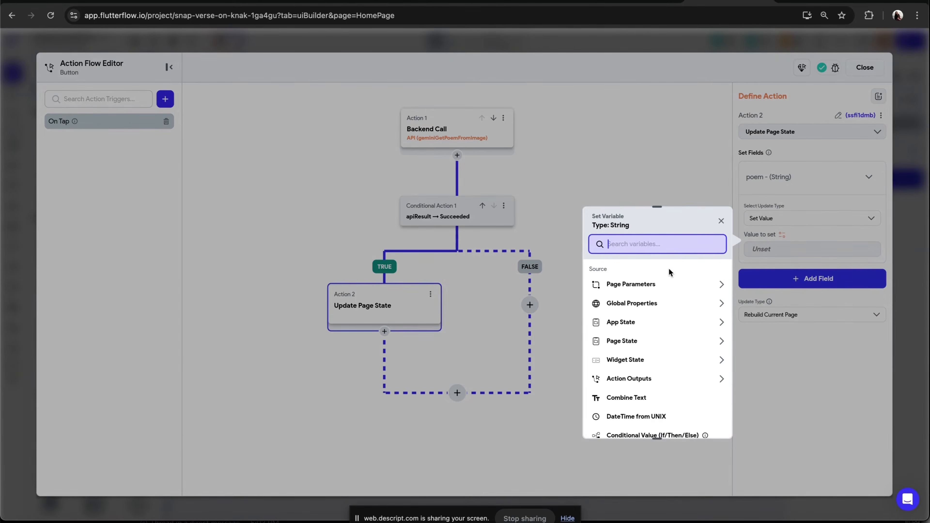
scroll(656, 322, down, 1)
click(648, 345)
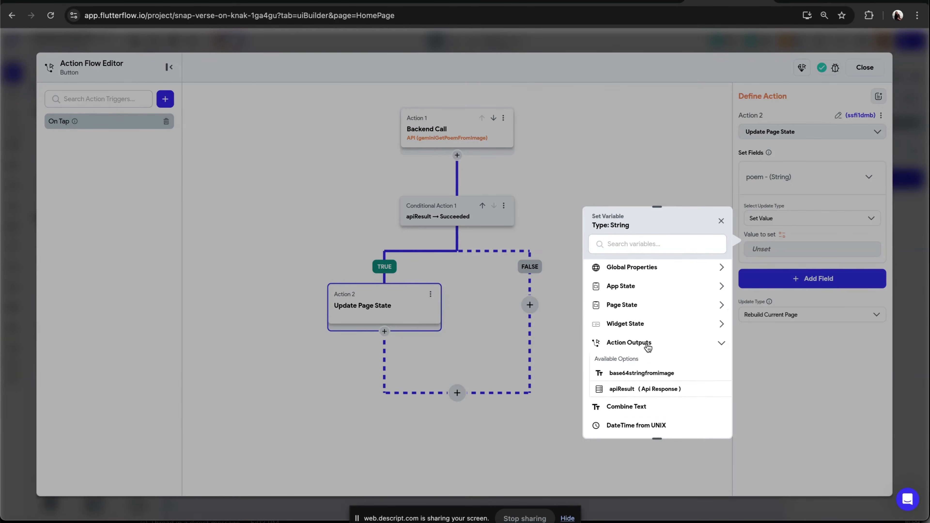
scroll(648, 346, down, 1)
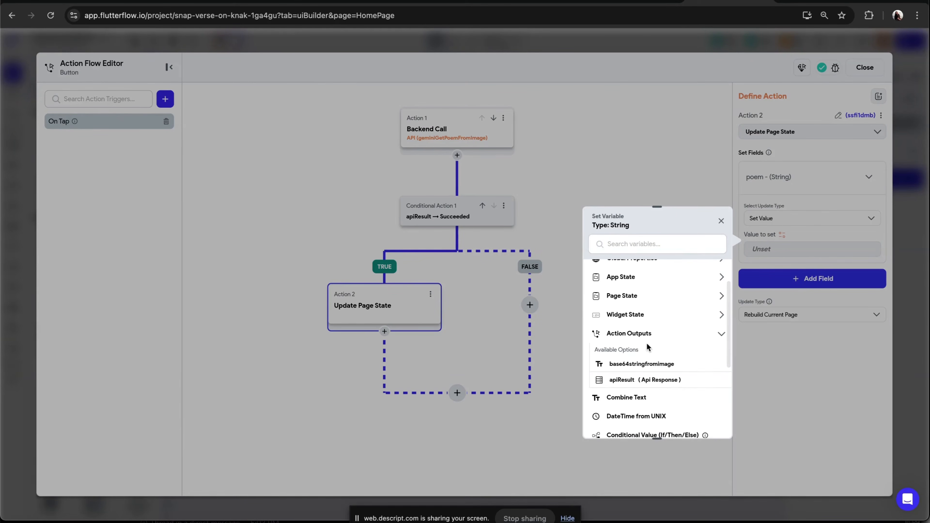
click(634, 381)
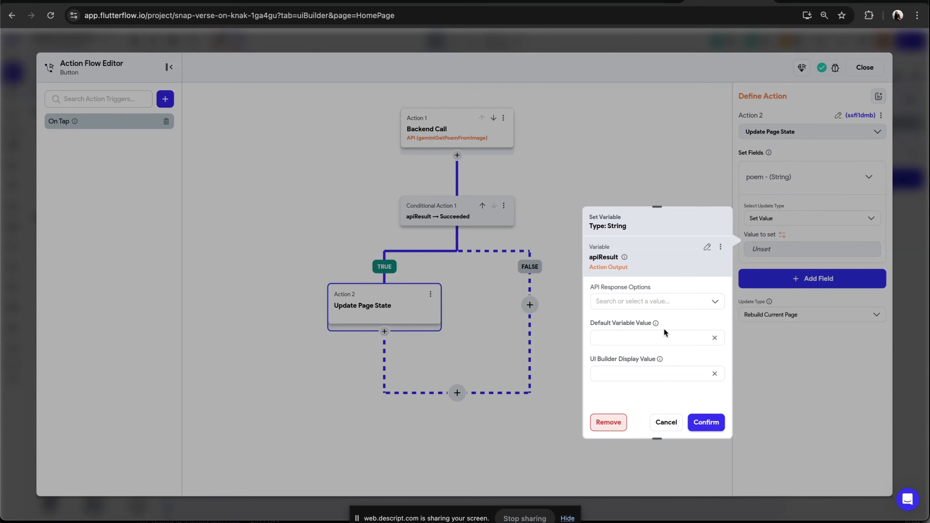
click(649, 301)
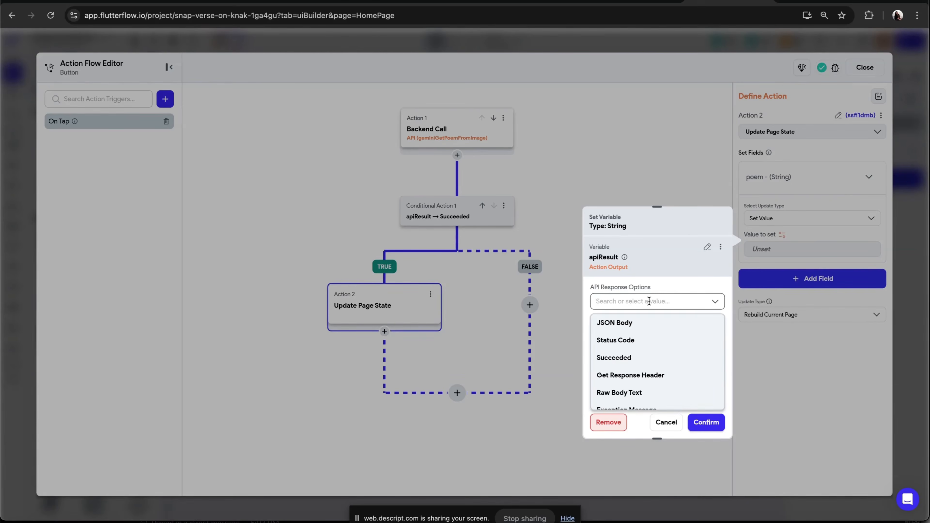
click(642, 322)
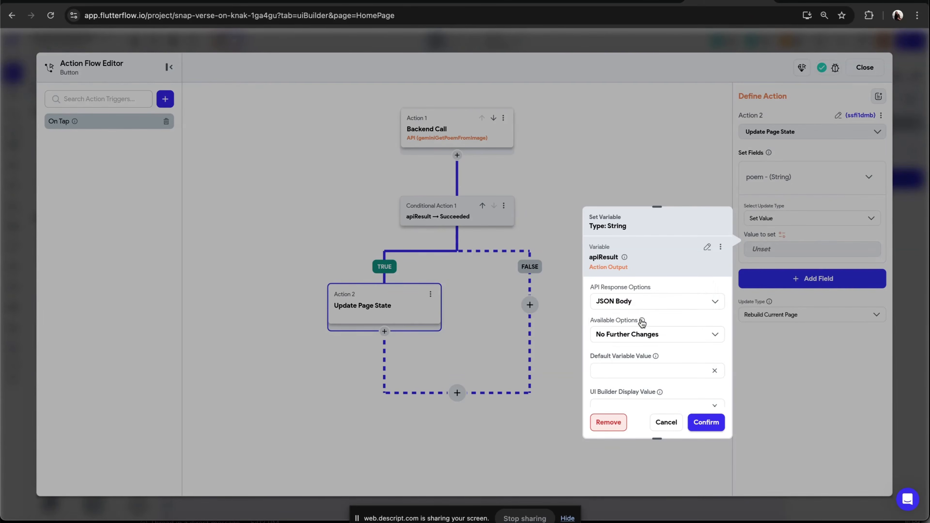
click(636, 335)
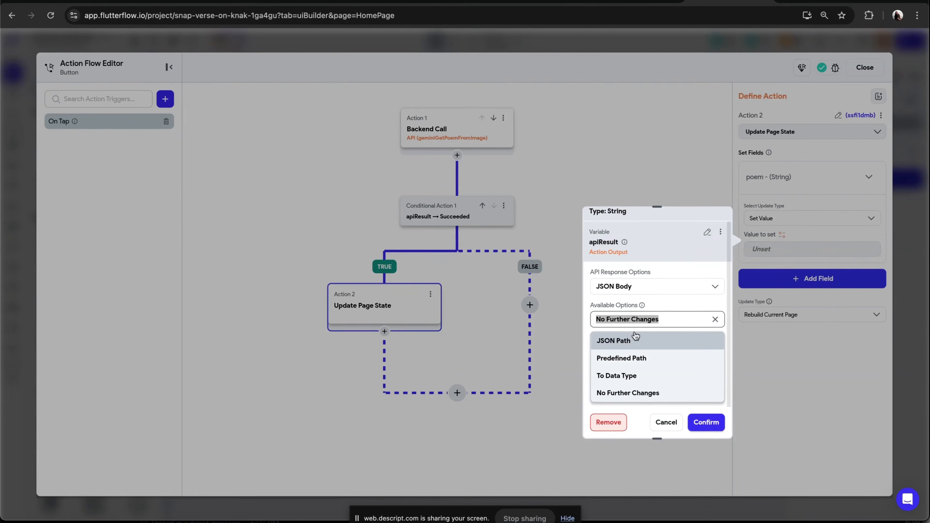
click(639, 358)
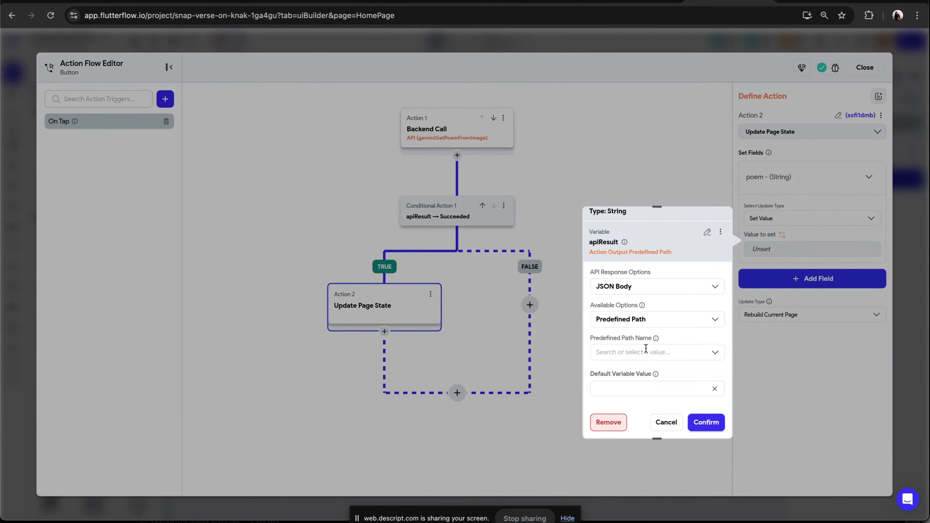
click(645, 351)
click(626, 345)
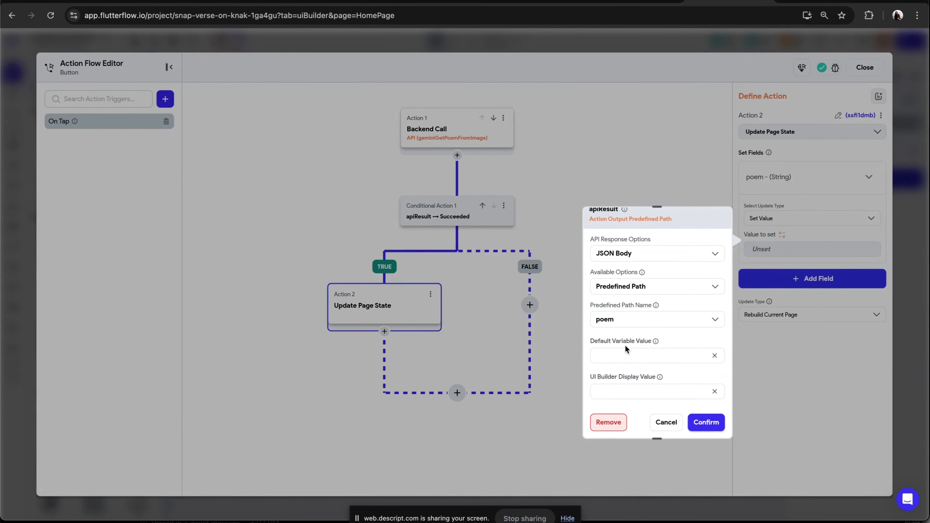
scroll(625, 345, up, 2)
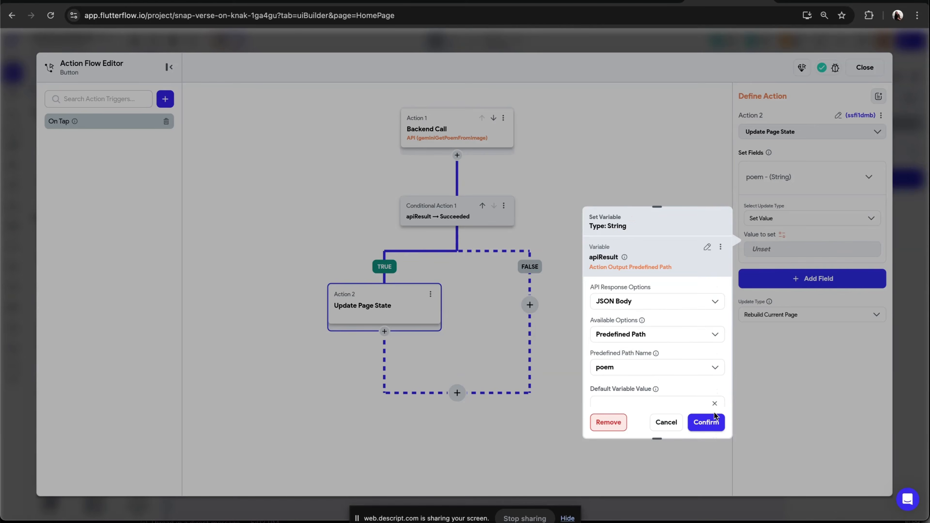
click(706, 422)
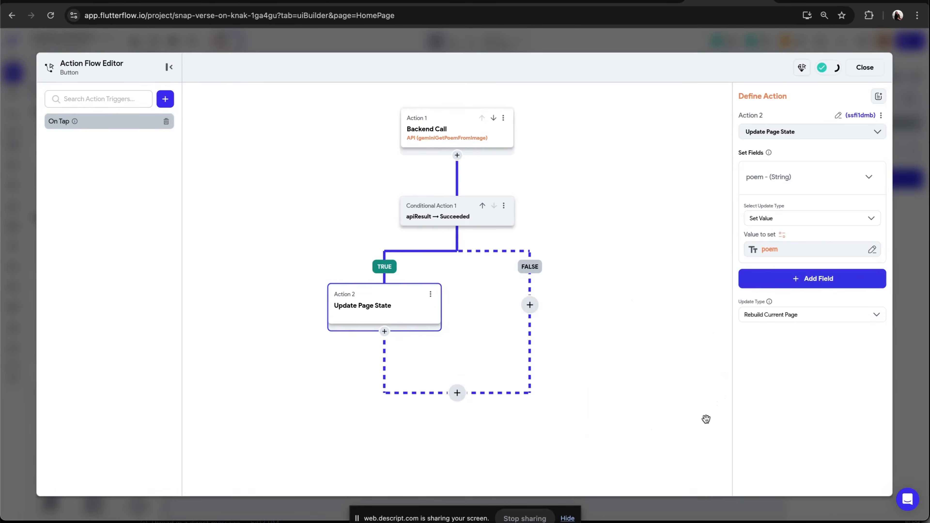
click(865, 68)
click(694, 237)
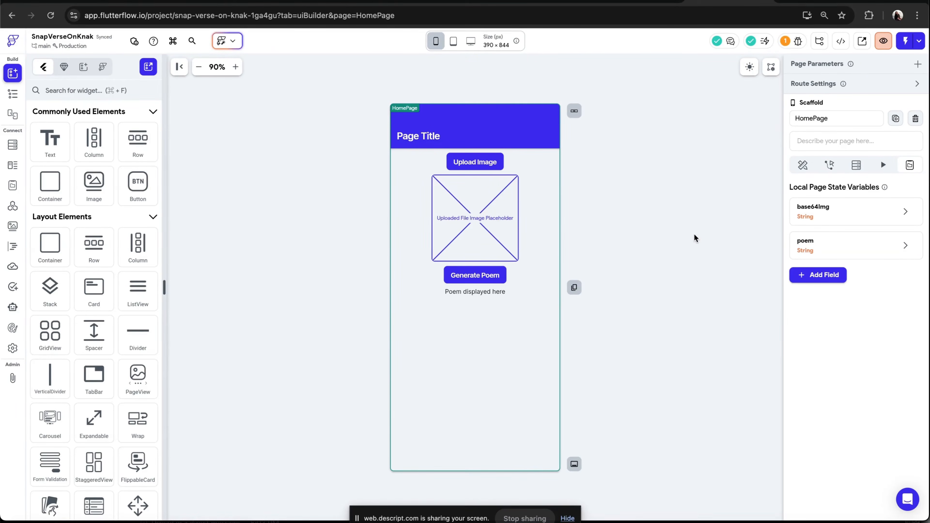
Switch to the Building AI-Powered Apps with FlutterFlow slides, view the display-poem slide, and return
click(546, 3)
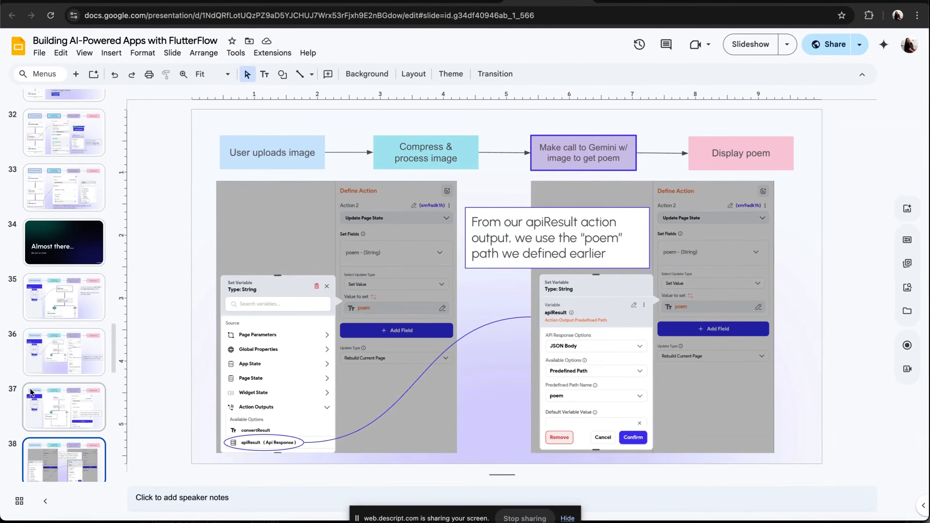
scroll(36, 410, down, 2)
click(48, 449)
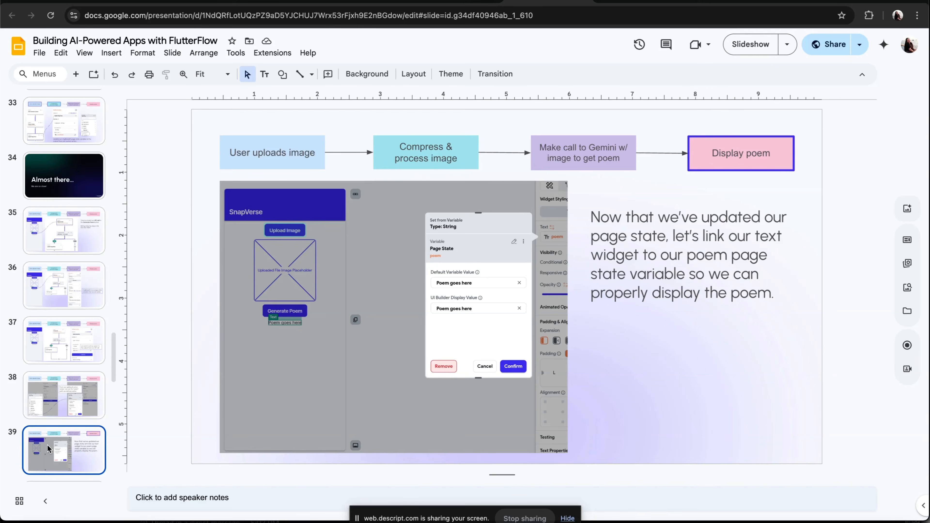
click(729, 2)
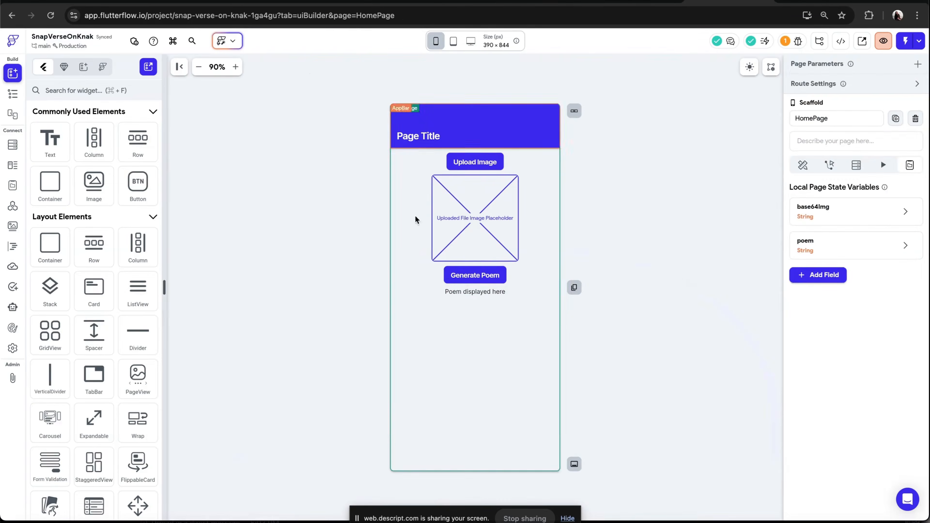
Bind the poem text widget's text to the poem page state variable with default value Poem
click(483, 290)
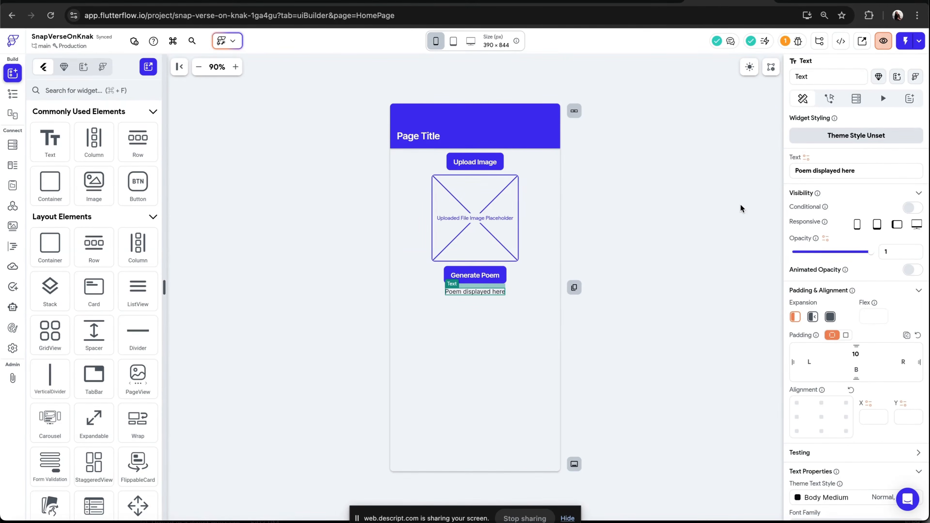
drag(883, 171, 794, 170)
click(827, 160)
click(807, 157)
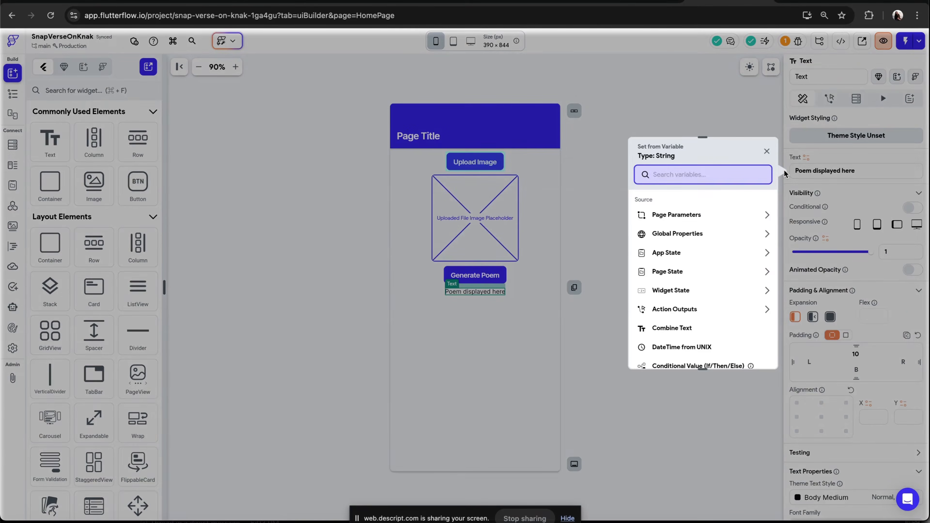
click(696, 272)
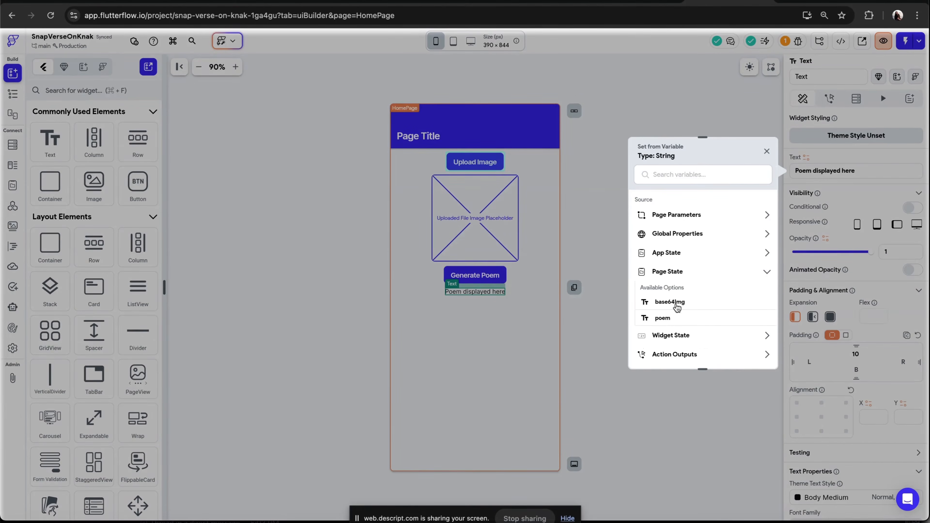
click(665, 318)
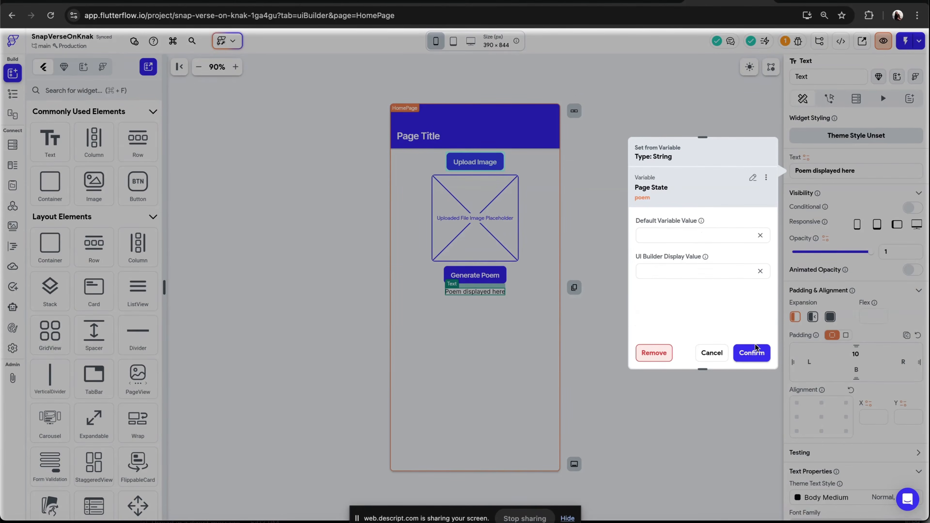
click(751, 354)
click(676, 237)
text(Poem g)
key(BackSpace)
key(BackSpace)
click(754, 359)
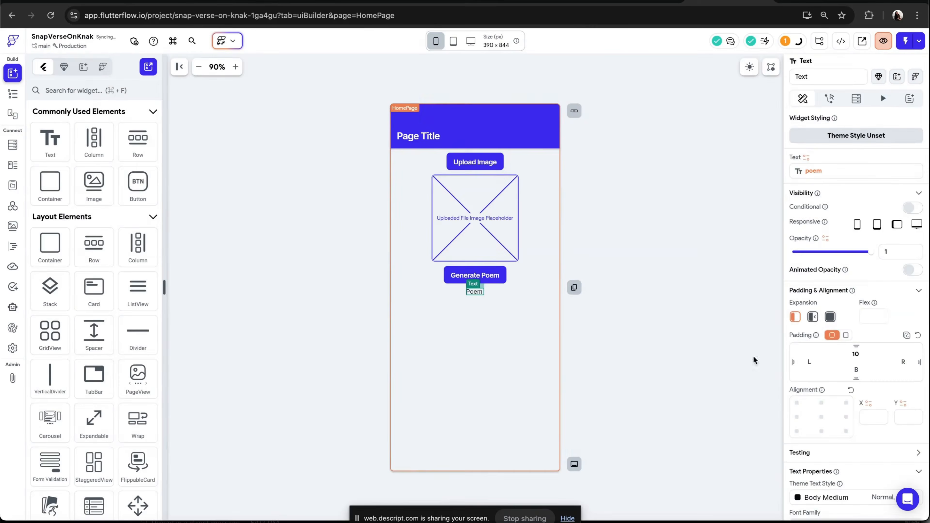
click(722, 347)
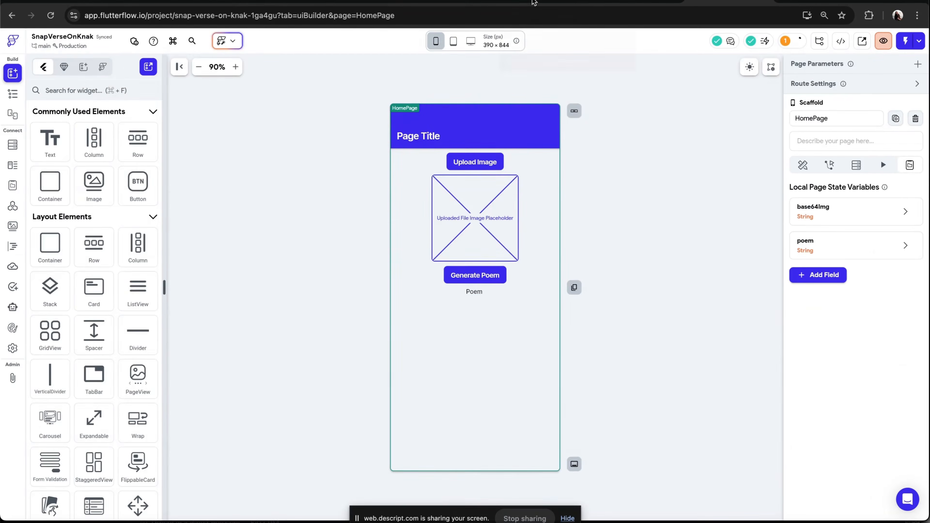
Switch to the slides to view the Test Mode slide, and return to the editor
click(533, 2)
scroll(63, 371, down, 2)
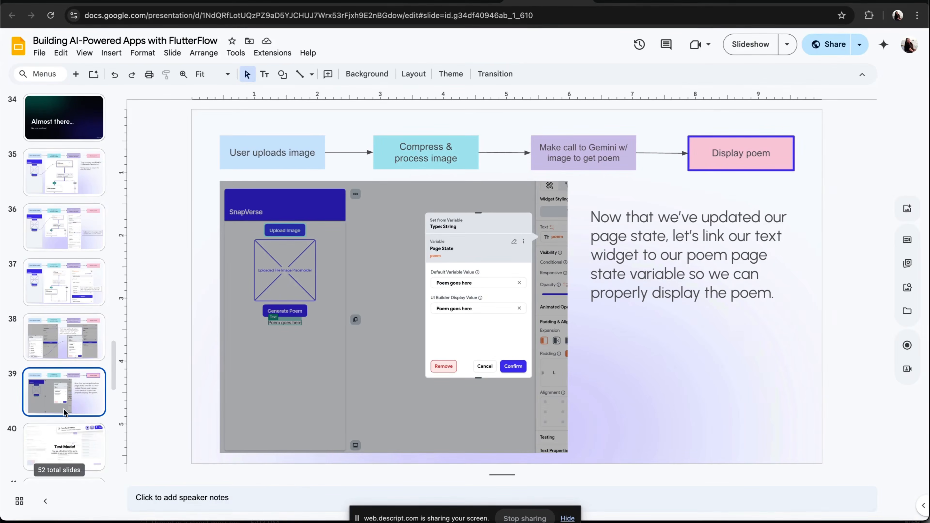
click(56, 440)
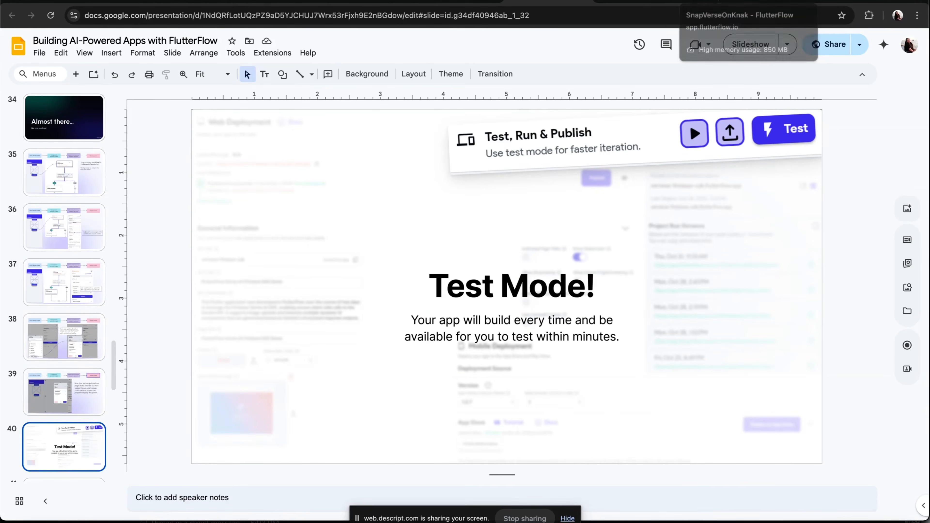
click(729, 3)
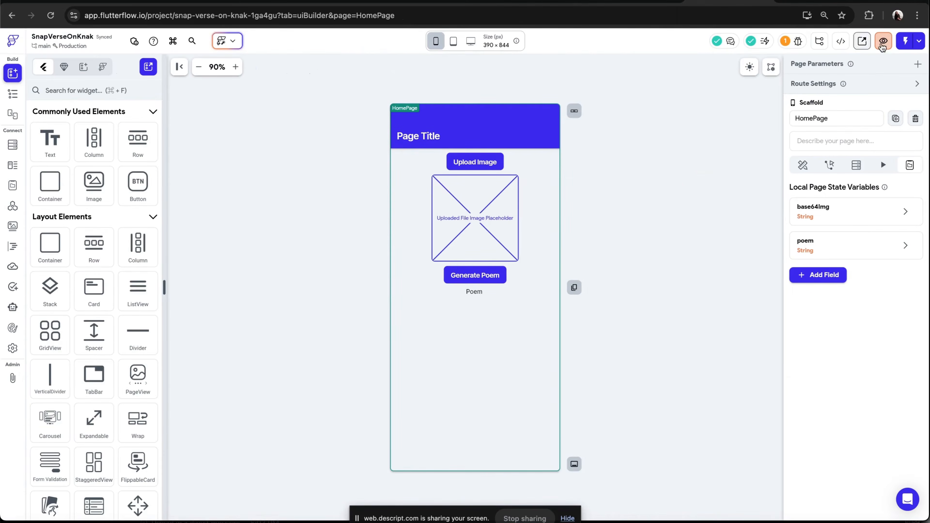
Test the app by uploading a Desktop photo from the gallery and generating a poem
click(906, 41)
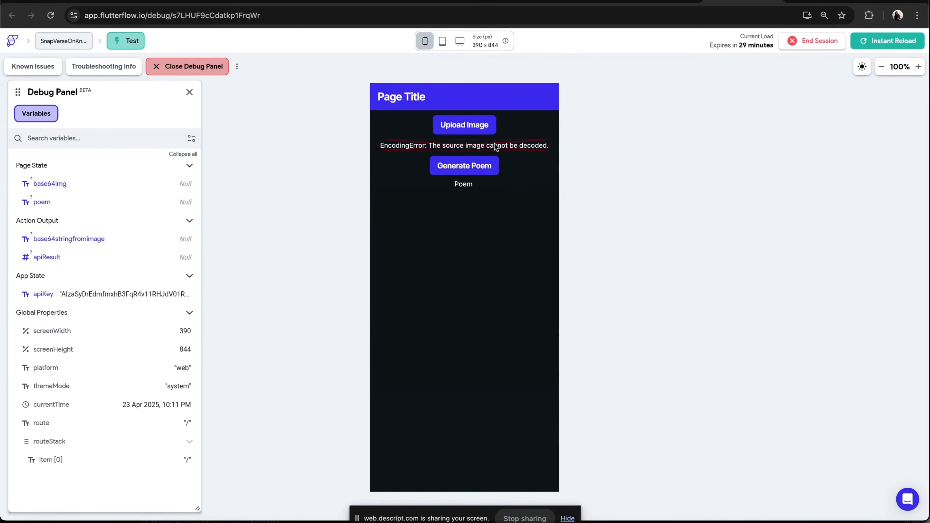
click(479, 126)
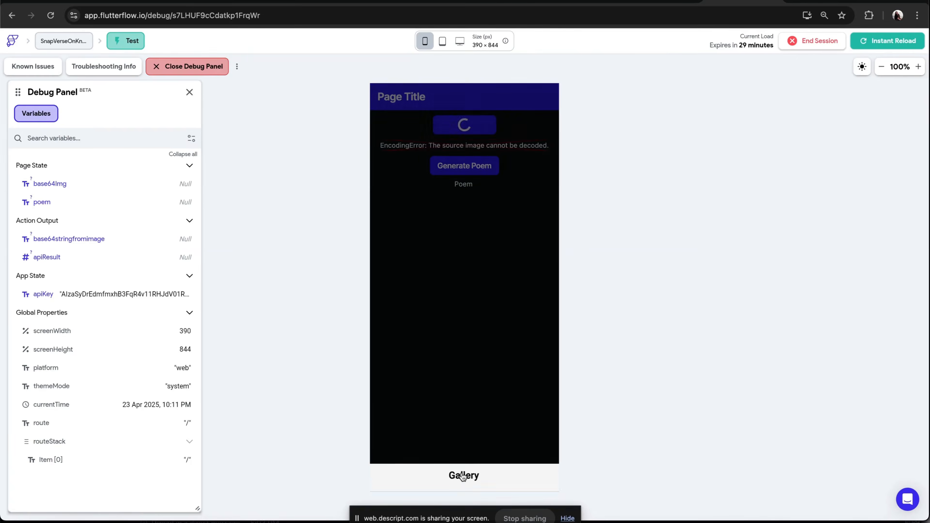
click(488, 483)
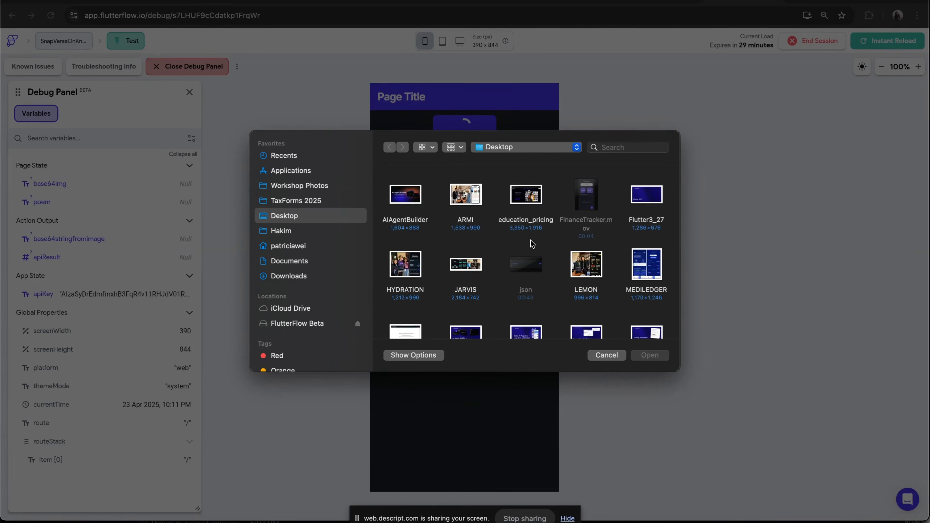
scroll(531, 242, down, 10)
scroll(531, 242, down, 10)
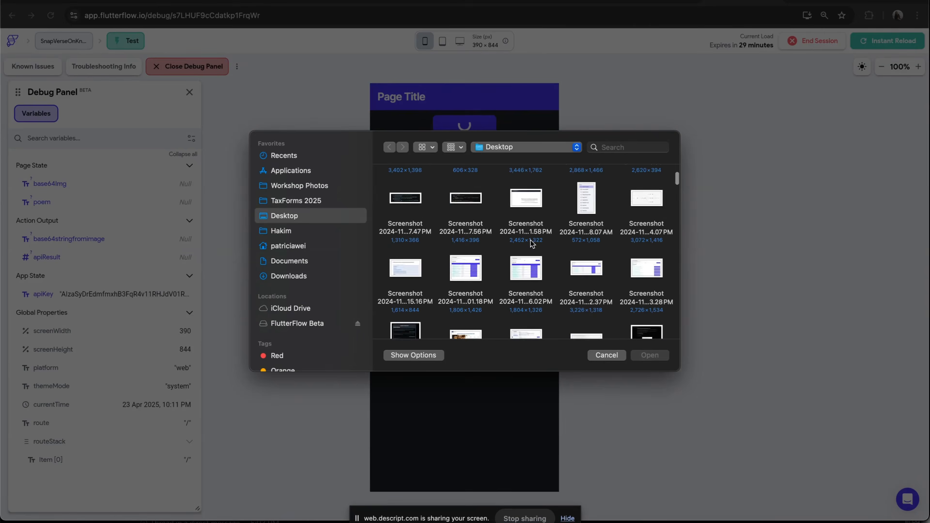
scroll(531, 242, down, 10)
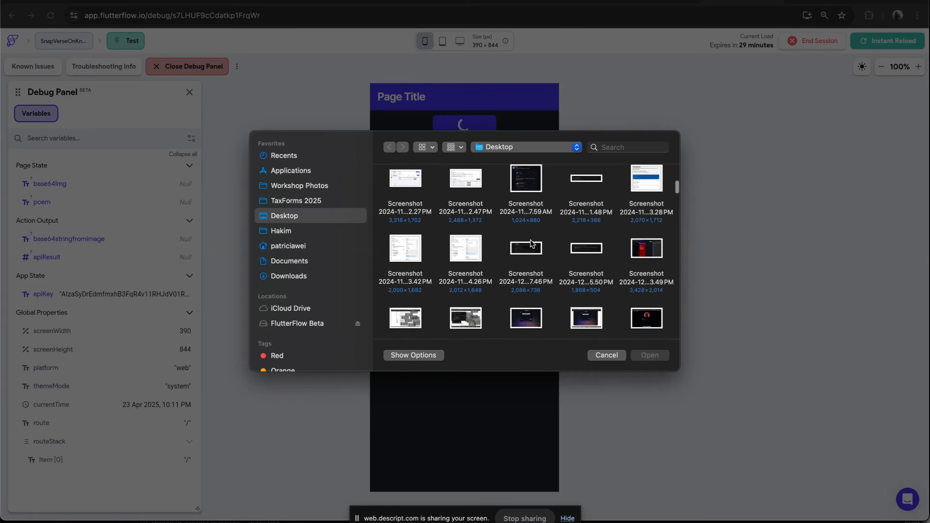
scroll(532, 243, down, 10)
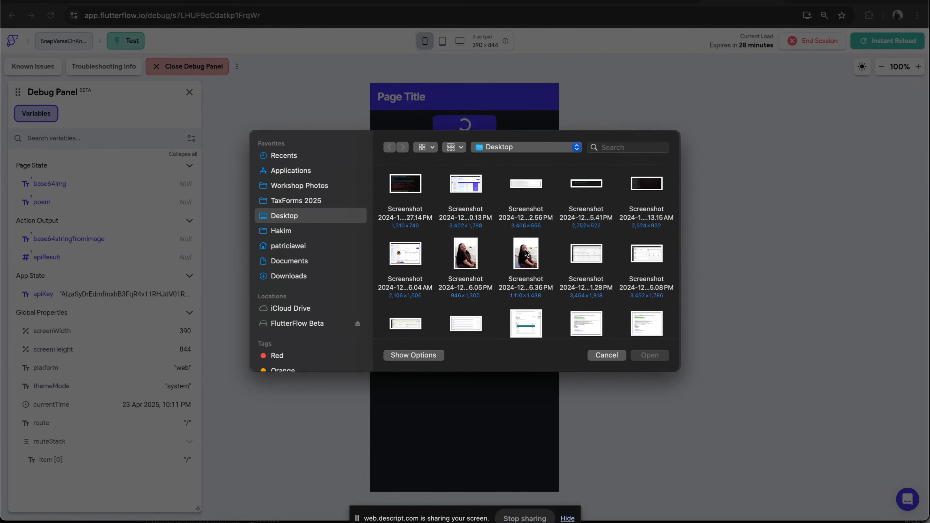
click(522, 253)
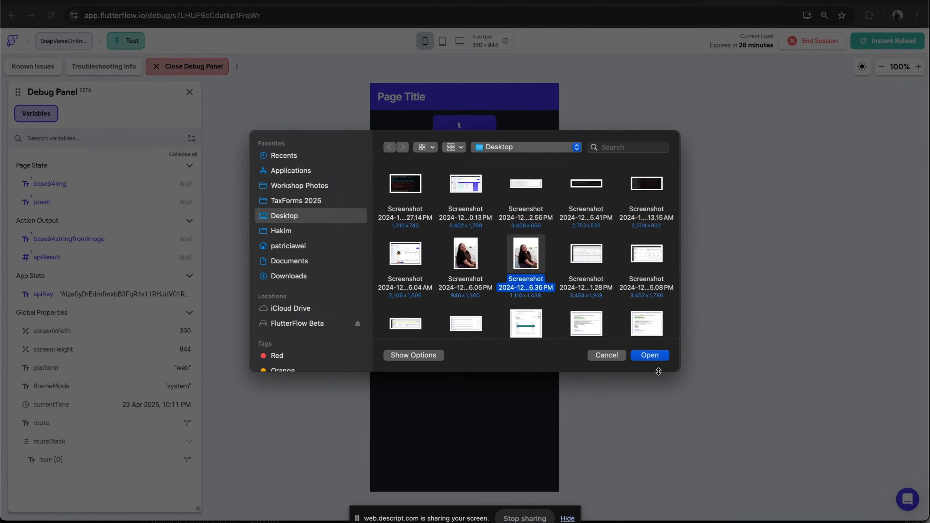
click(654, 354)
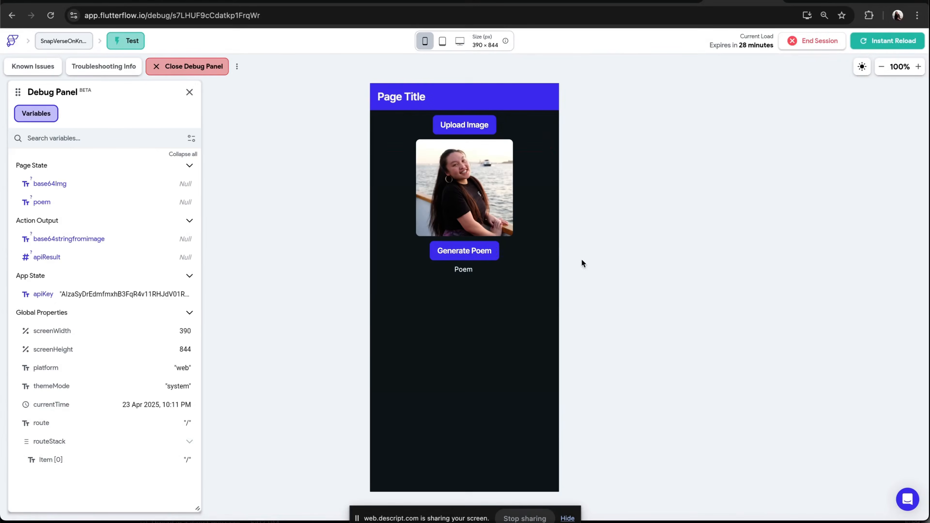
click(483, 252)
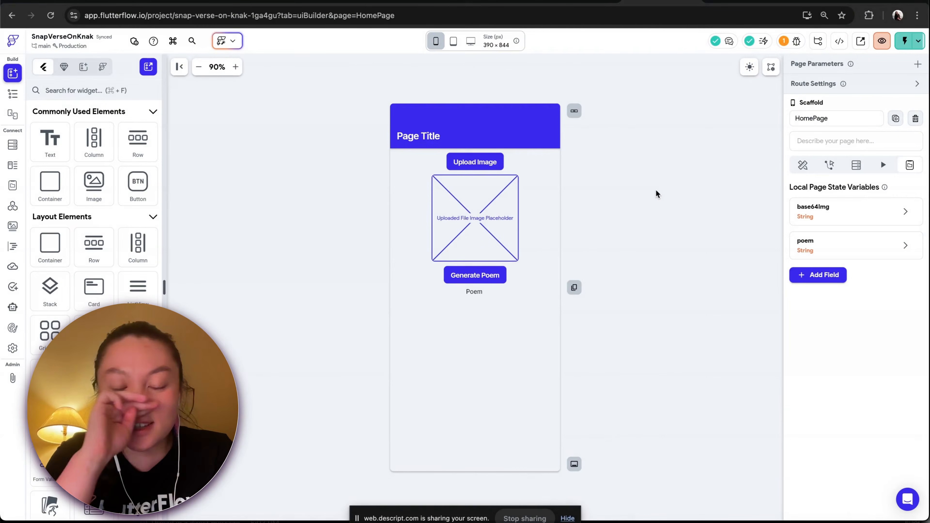
Turn on conditional visibility for the uploaded image widget
click(503, 197)
click(656, 222)
click(472, 220)
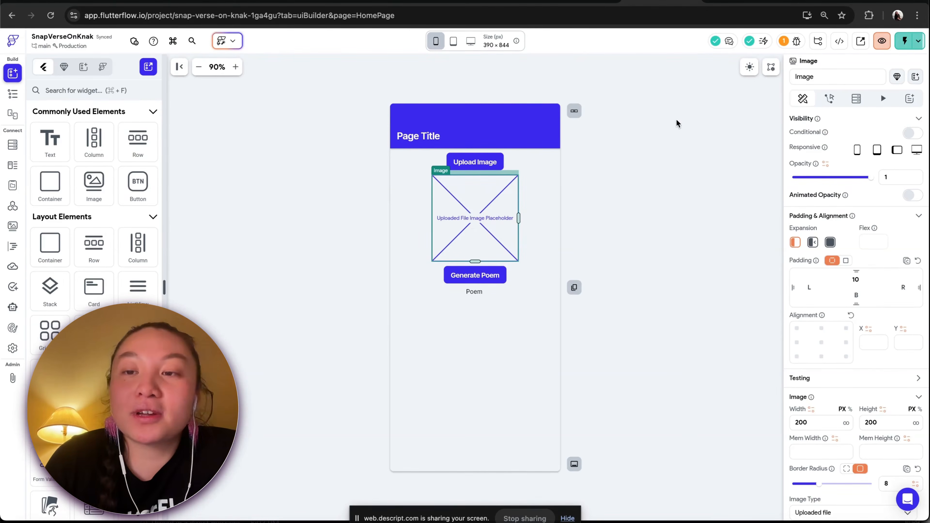
click(912, 133)
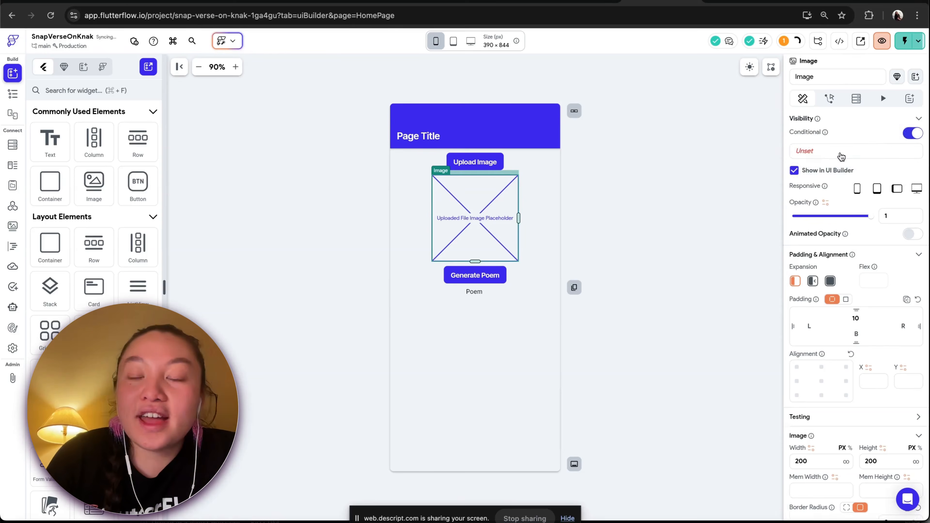
Set the uploaded image's visibility condition to the base64Img page state variable being set and not empty
click(828, 156)
scroll(682, 255, down, 2)
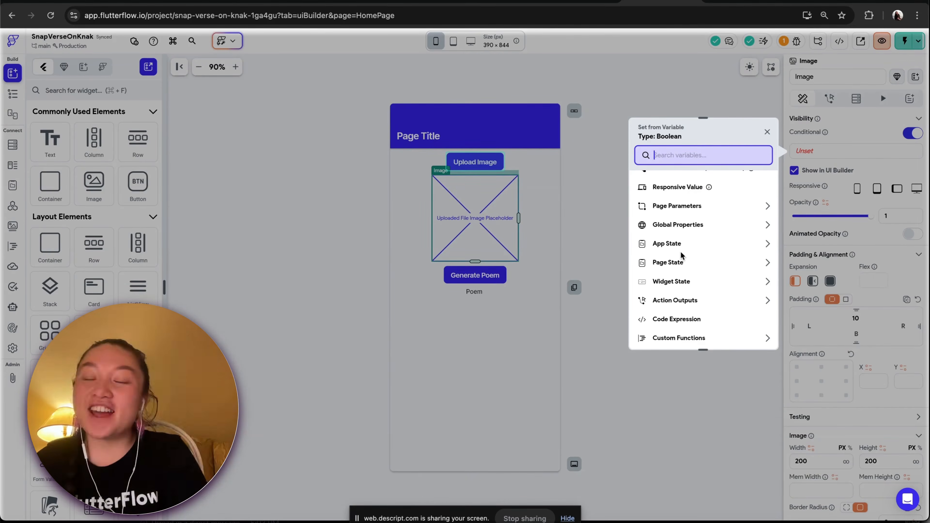
click(671, 262)
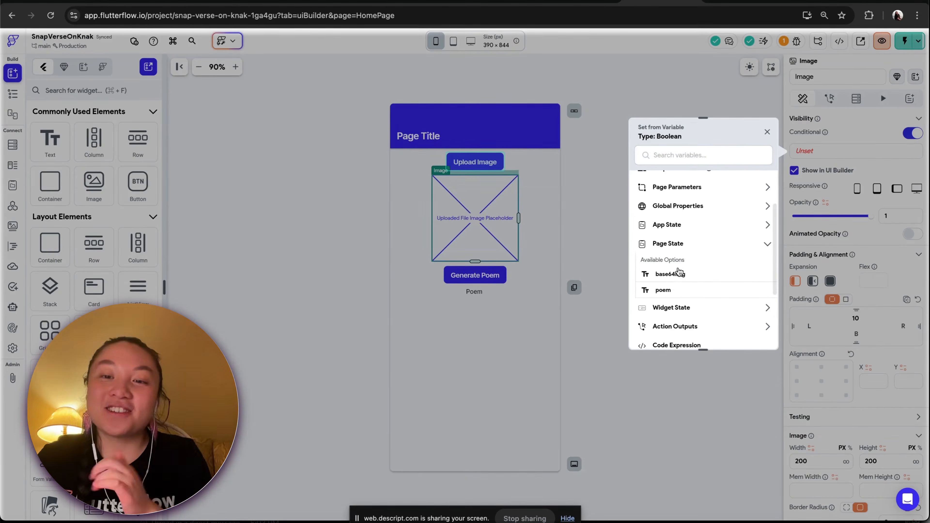
click(677, 274)
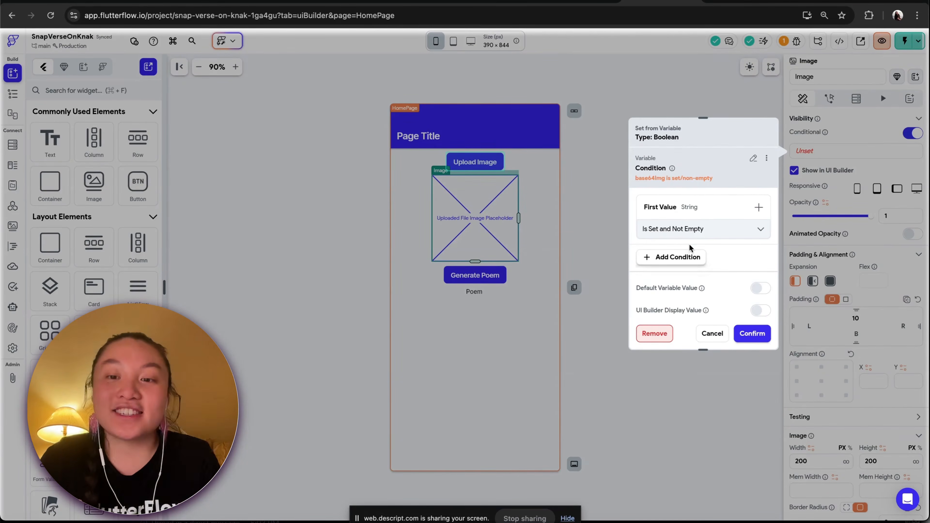
click(711, 207)
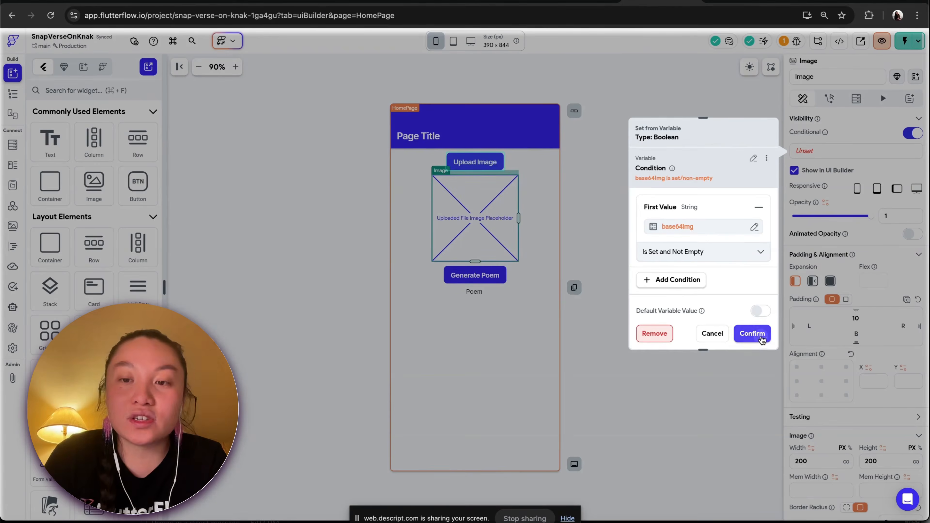
click(762, 339)
click(655, 225)
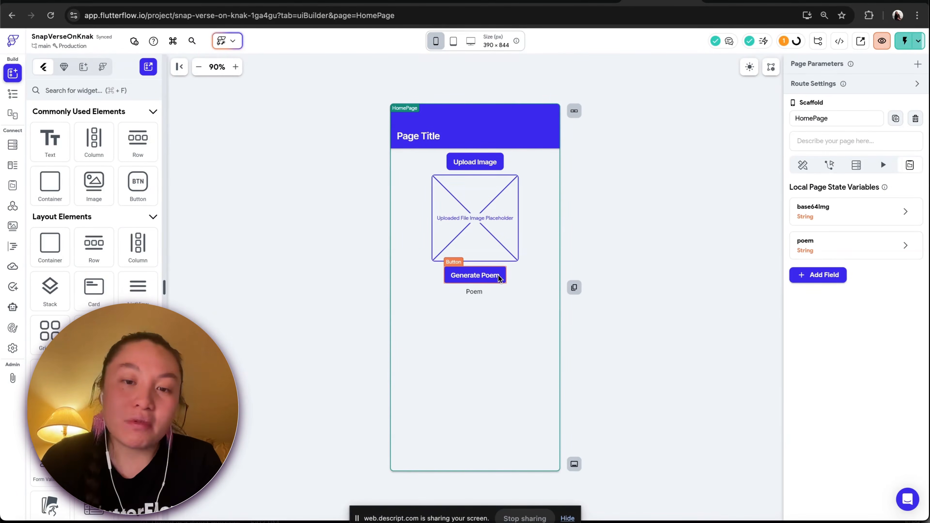
Make the Generate Poem button conditionally visible only when base64Img is set and not empty
click(500, 278)
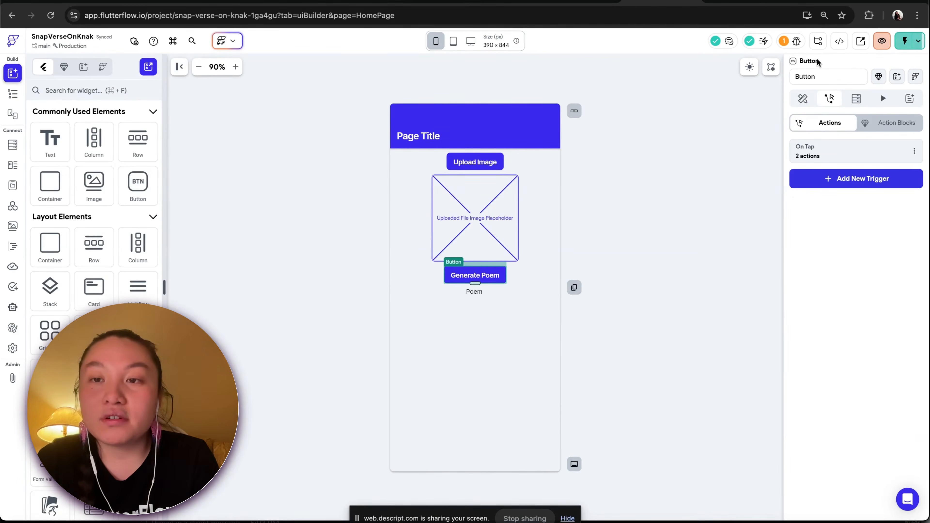
click(803, 99)
click(911, 172)
click(826, 191)
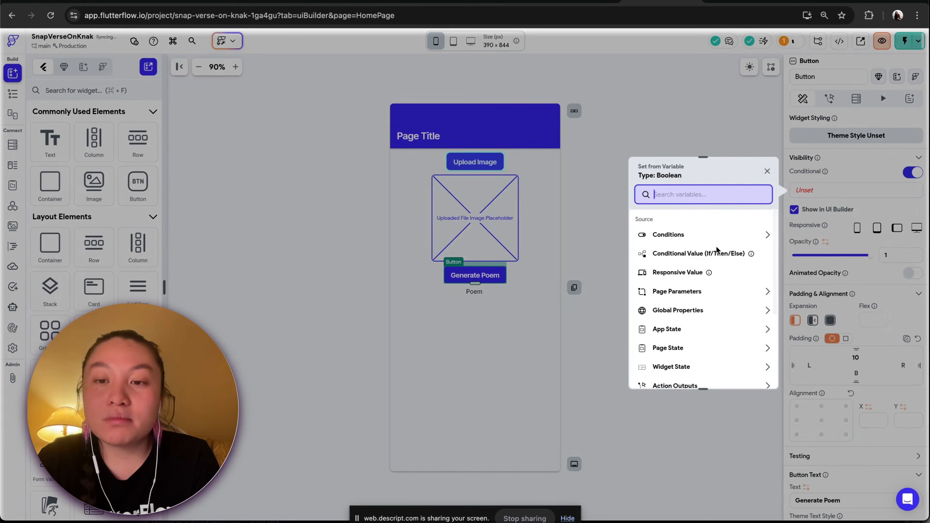
click(679, 349)
scroll(681, 351, down, 3)
click(671, 318)
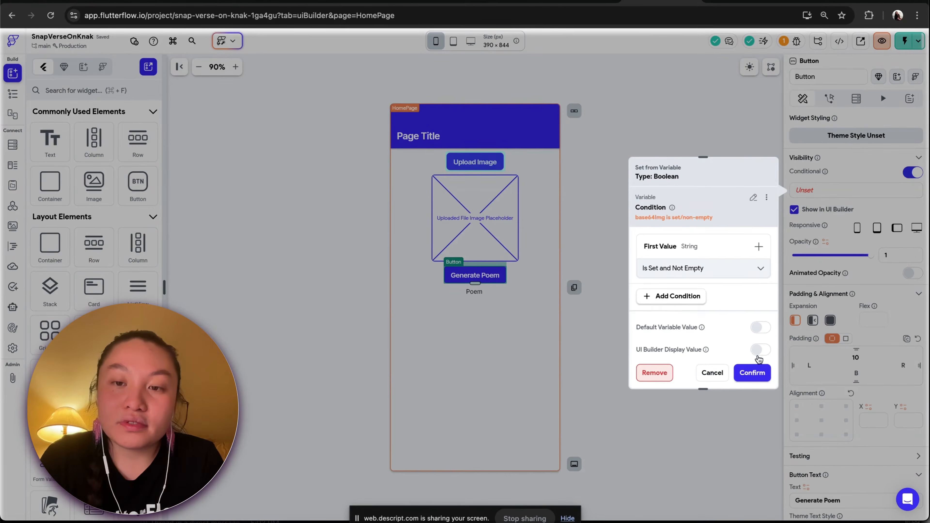
click(752, 373)
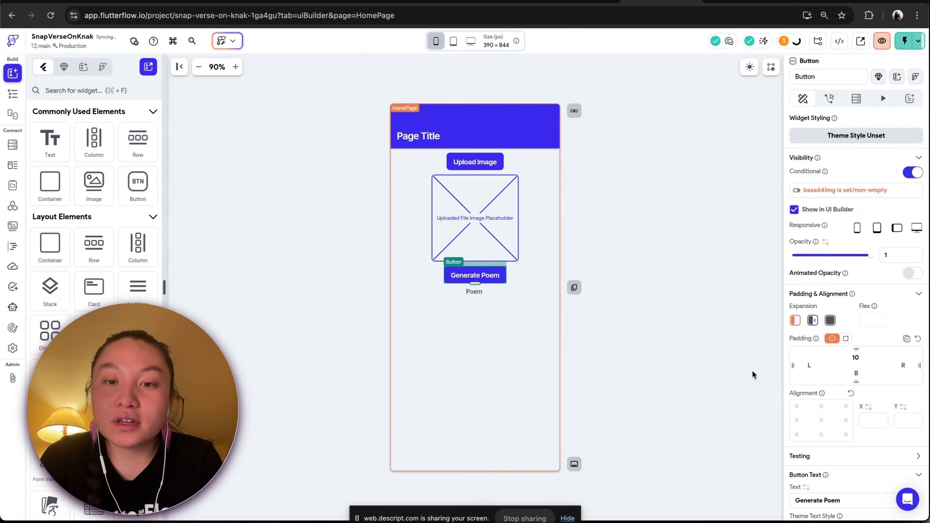
Reload the running test session to check the visibility changes
click(753, 372)
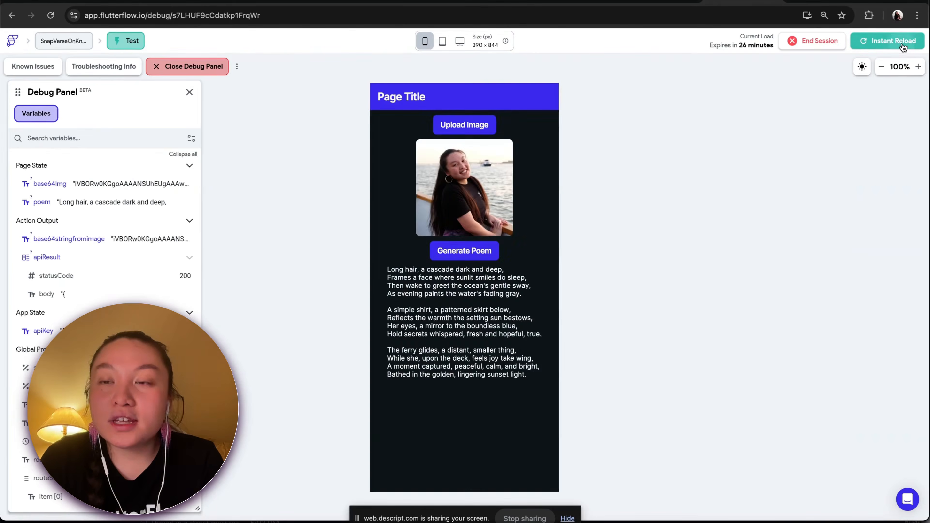
click(902, 44)
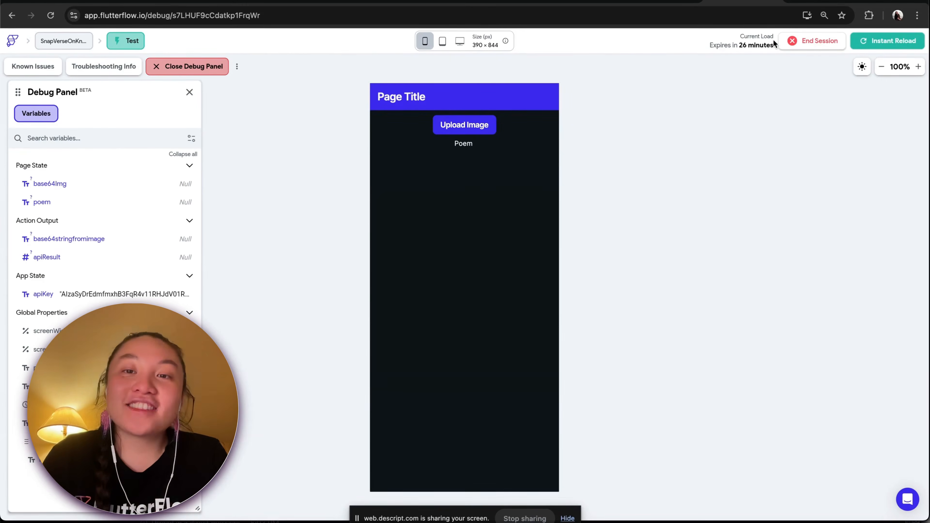
Make the poem text conditionally visible only when the poem page state variable is set and not empty
click(641, 1)
click(479, 292)
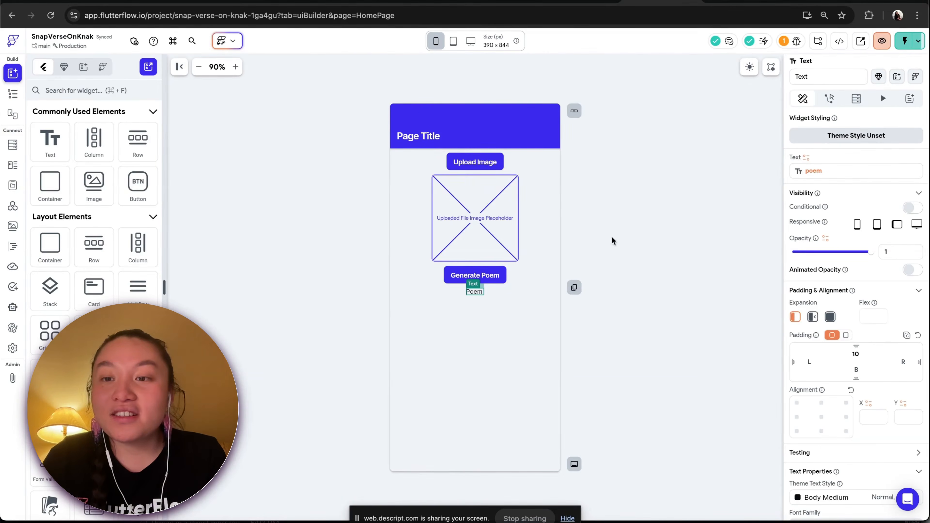
click(912, 208)
click(835, 226)
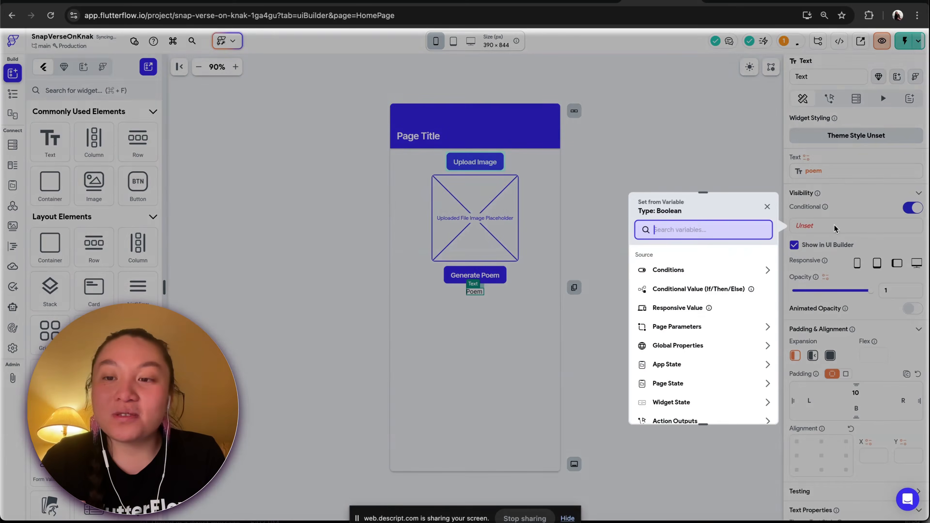
scroll(687, 344, down, 1)
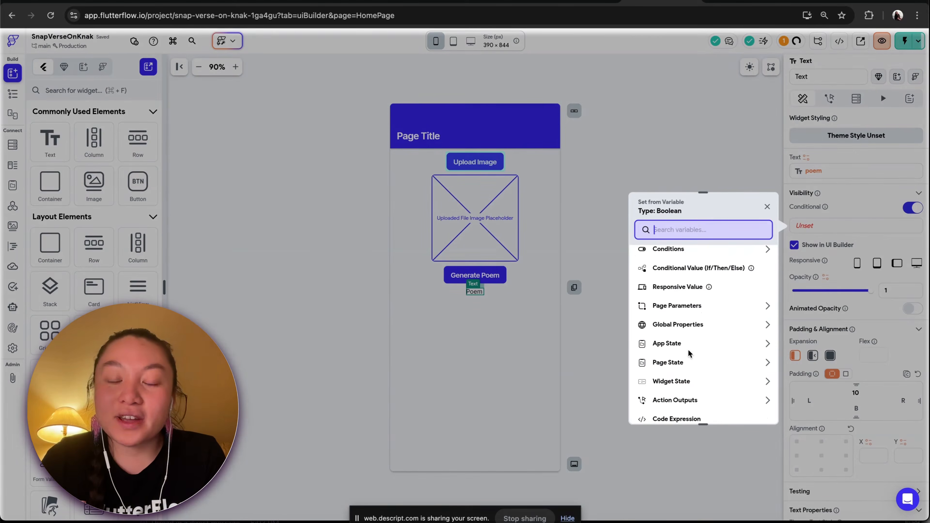
click(675, 363)
scroll(674, 367, down, 1)
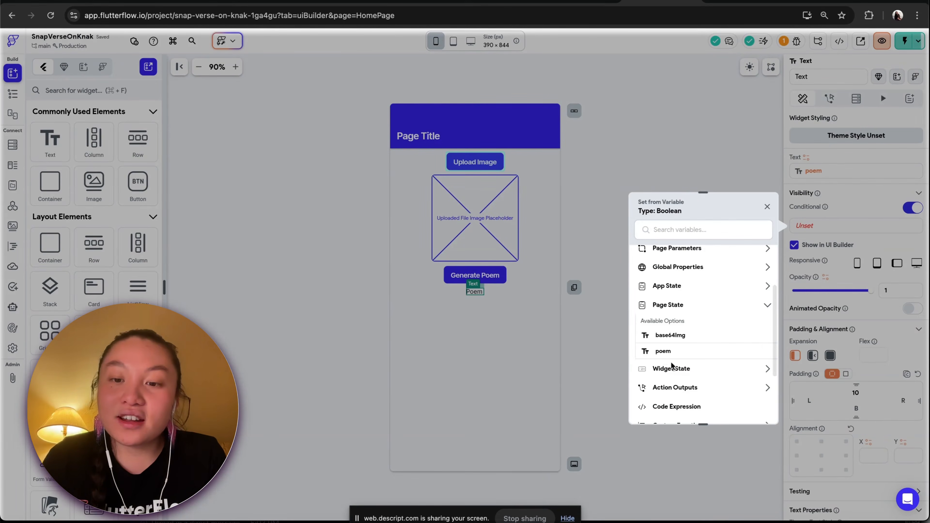
click(664, 352)
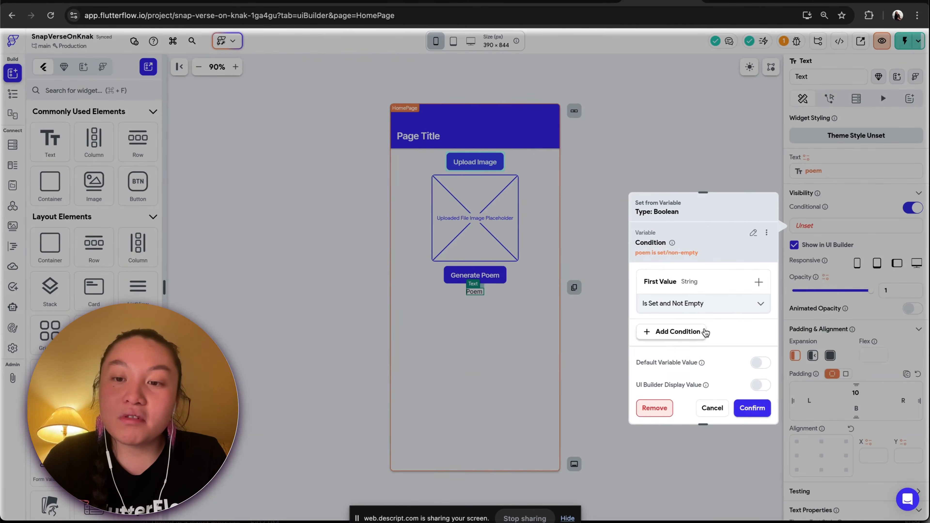
click(751, 407)
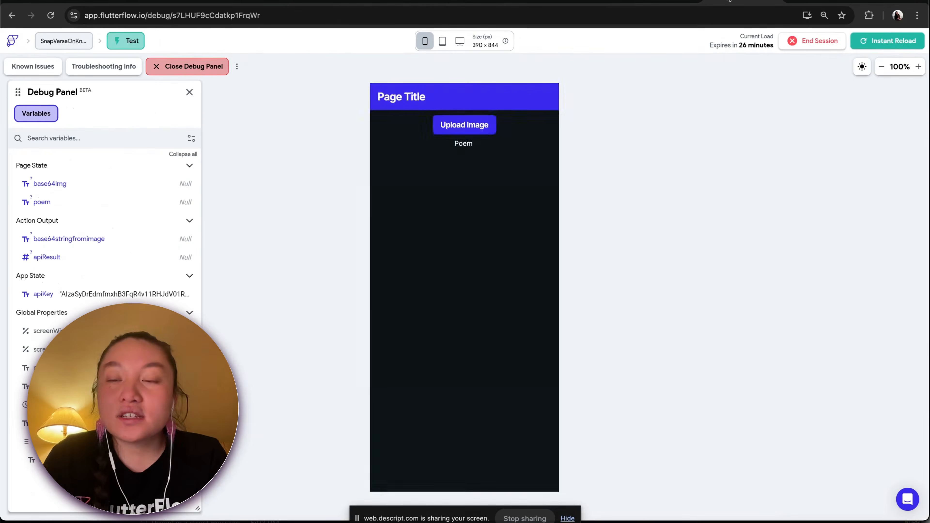
Test the app by uploading a screenshot from the Desktop through the gallery and generating a poem
click(464, 125)
click(498, 484)
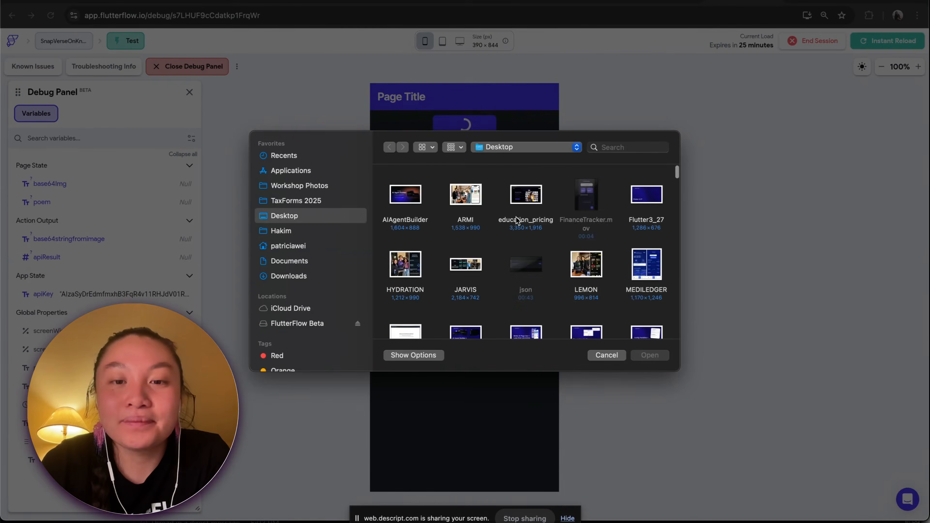
scroll(513, 227, down, 5)
scroll(517, 220, down, 10)
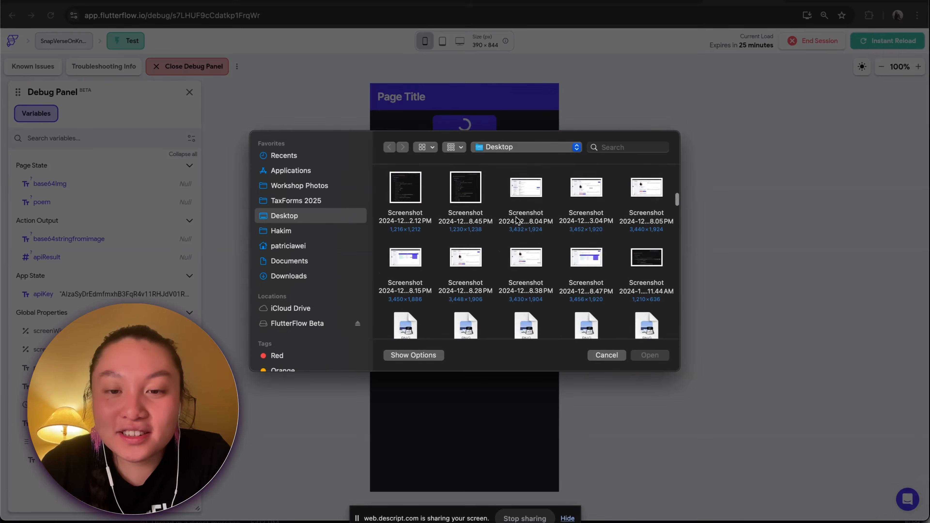
scroll(518, 220, down, 10)
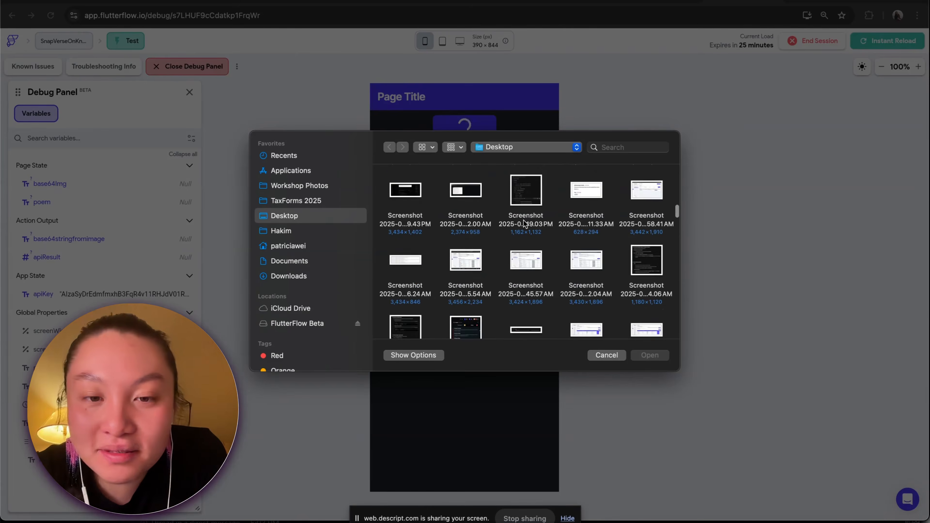
scroll(533, 233, down, 10)
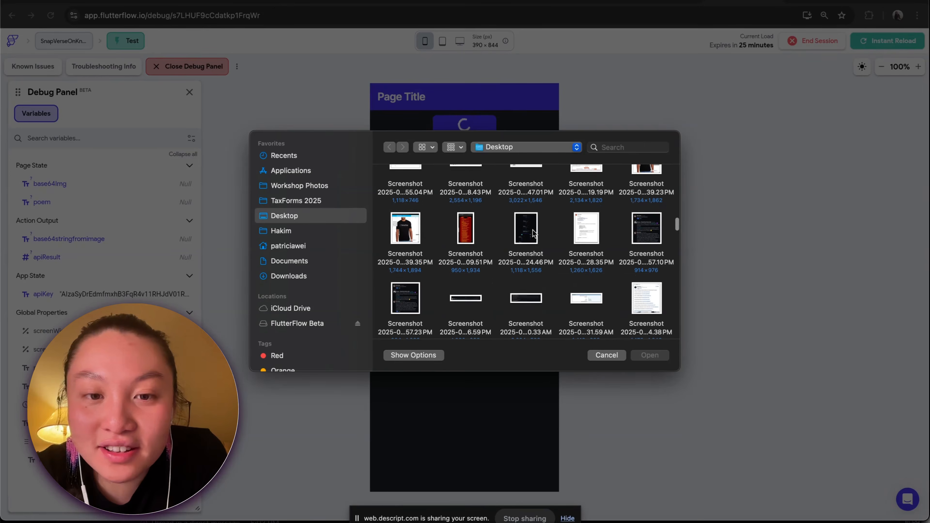
click(405, 234)
click(650, 356)
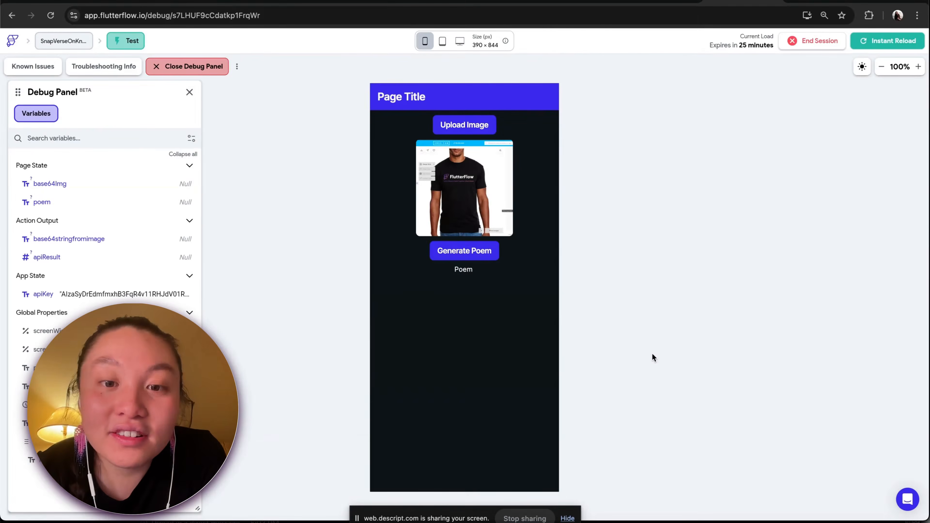
click(478, 255)
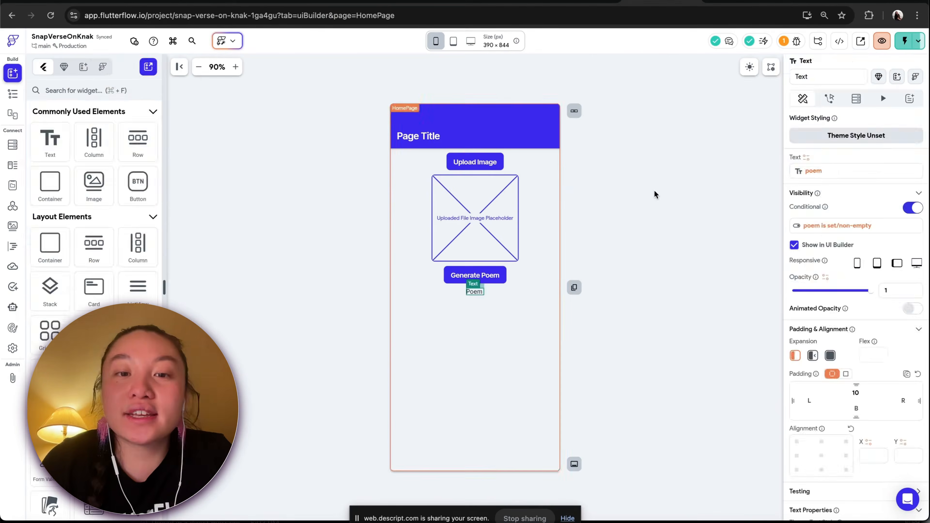
Make the page's main column scrollable
click(656, 194)
click(13, 94)
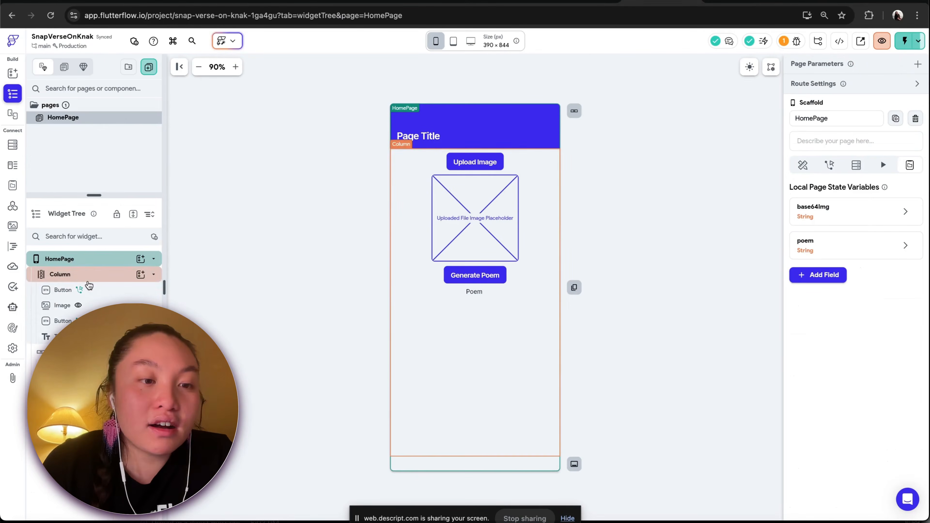
click(89, 283)
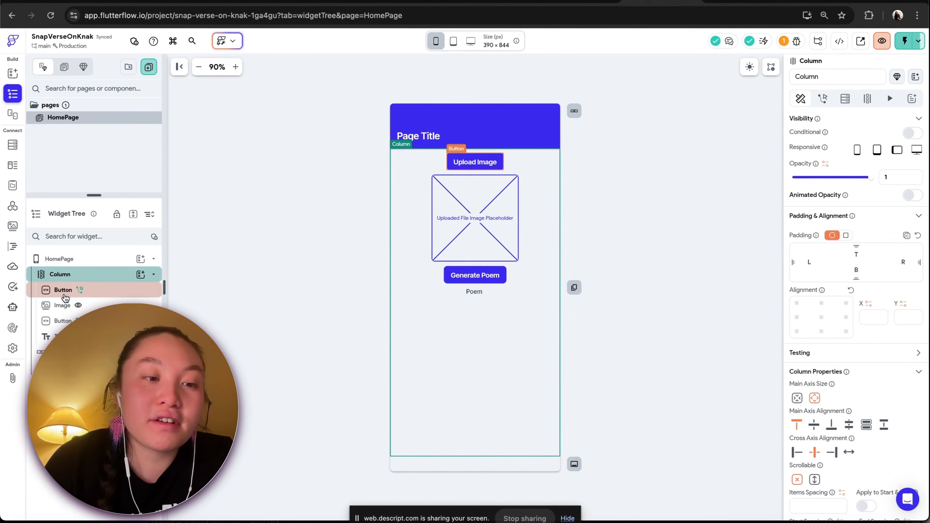
scroll(831, 357, down, 3)
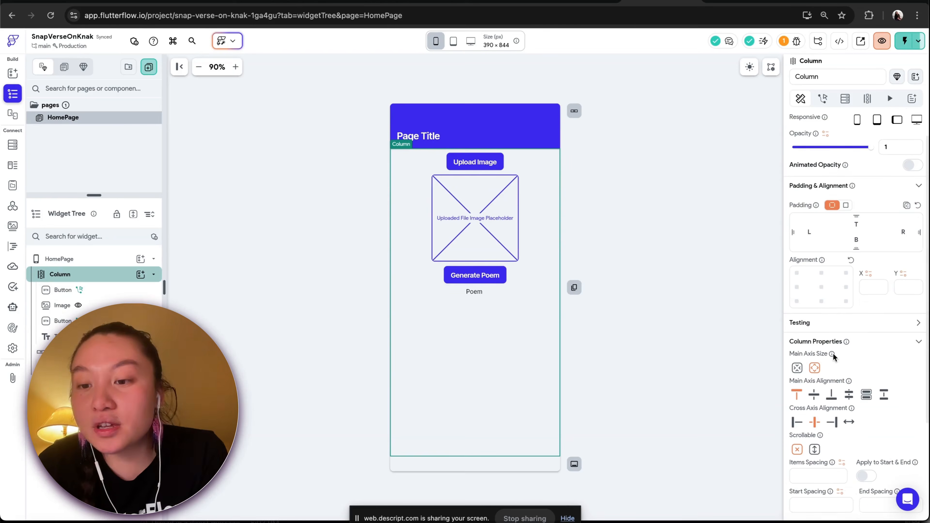
click(815, 397)
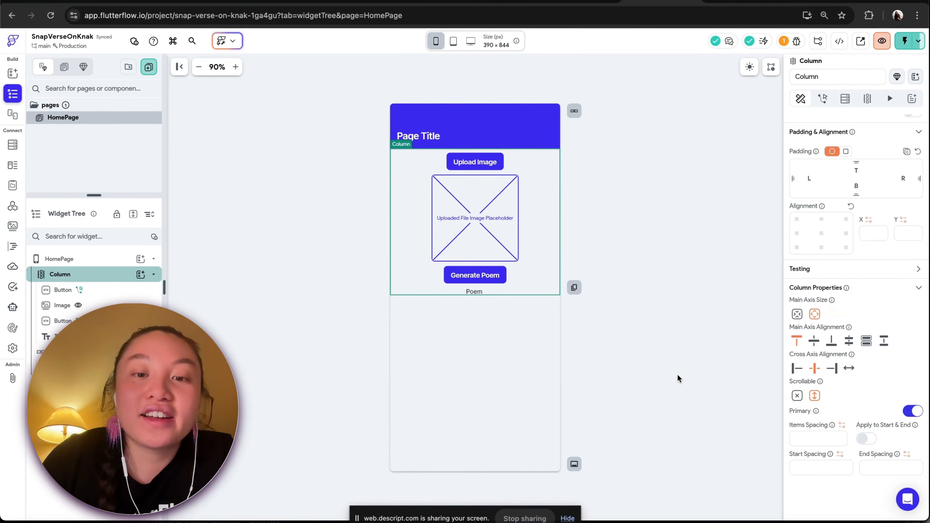
Reset the poem text's visibility condition to the poem page state variable being set and not empty
click(474, 292)
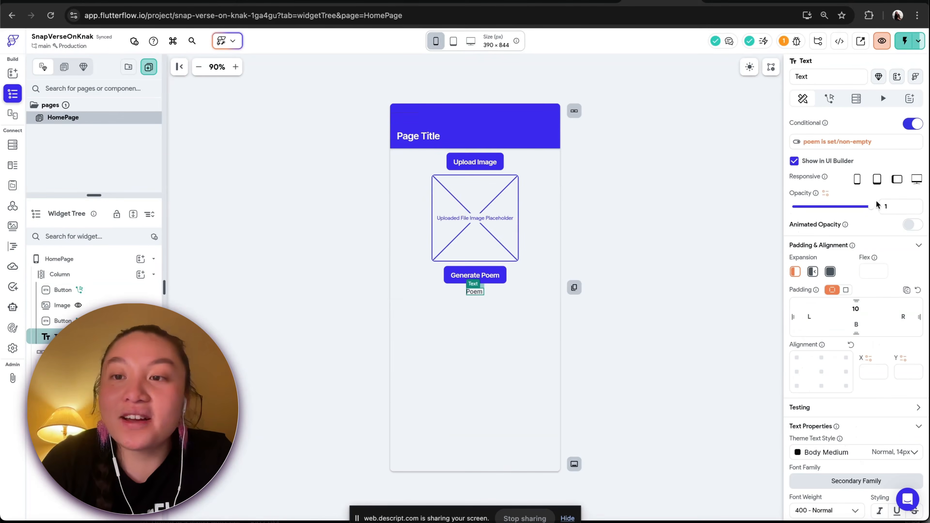
click(832, 143)
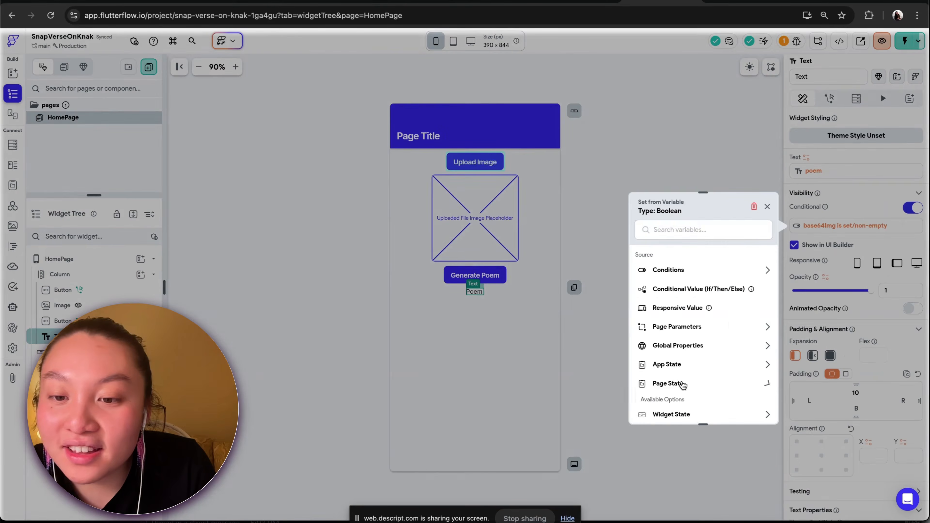
scroll(733, 384, down, 2)
click(675, 386)
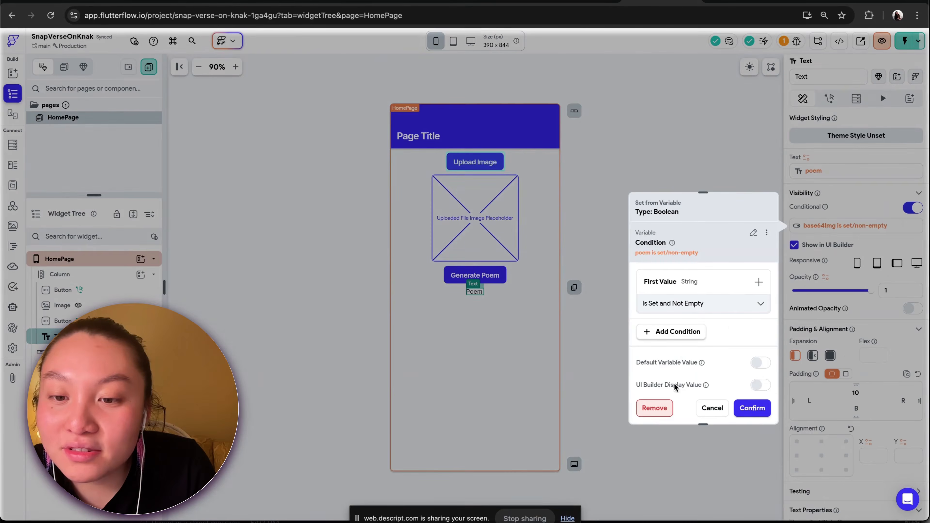
click(751, 408)
Clear the initial field value of the poem page state variable
click(712, 225)
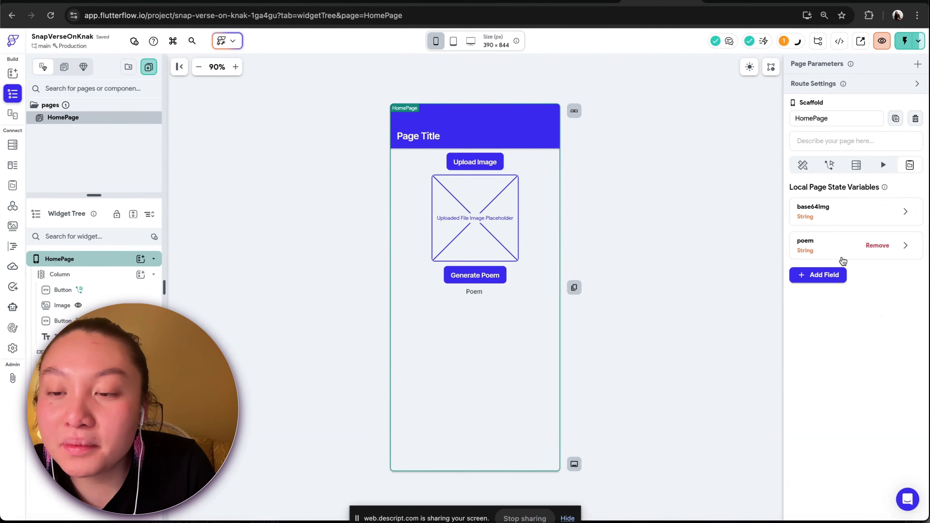
click(842, 253)
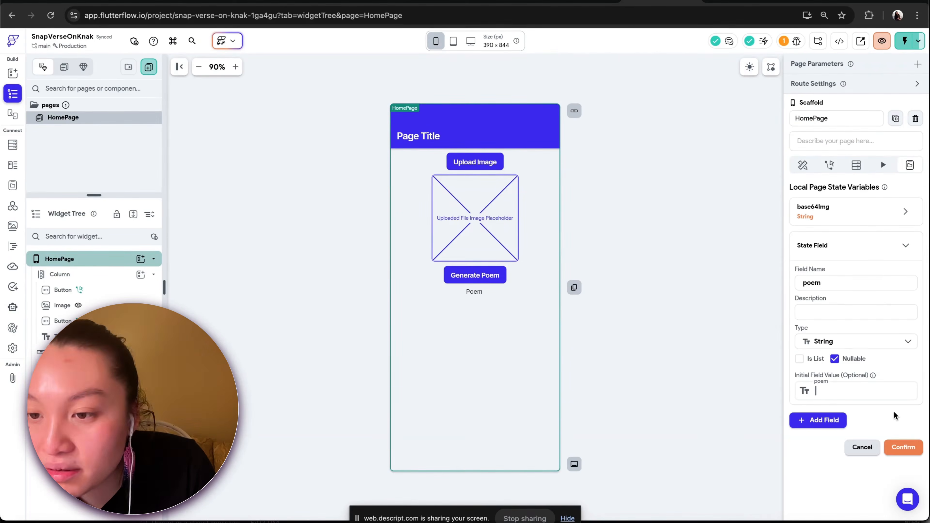
click(887, 399)
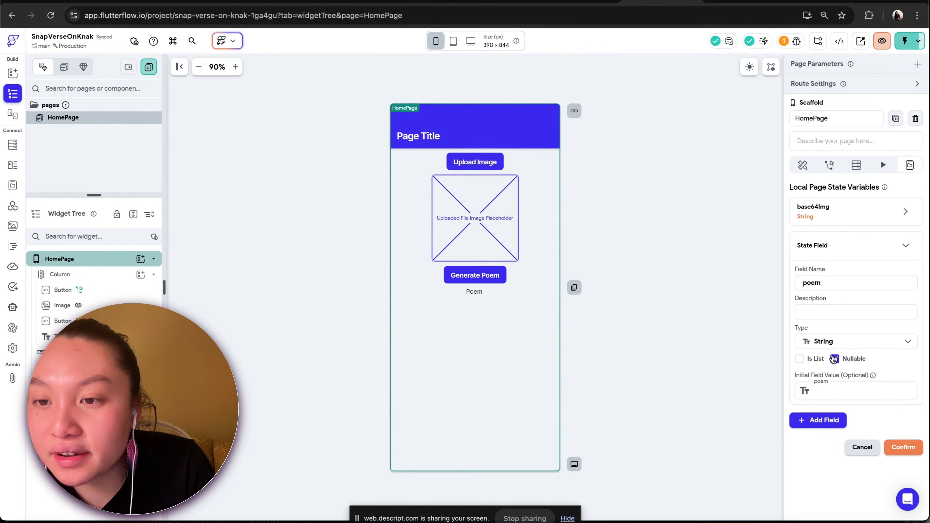
click(904, 447)
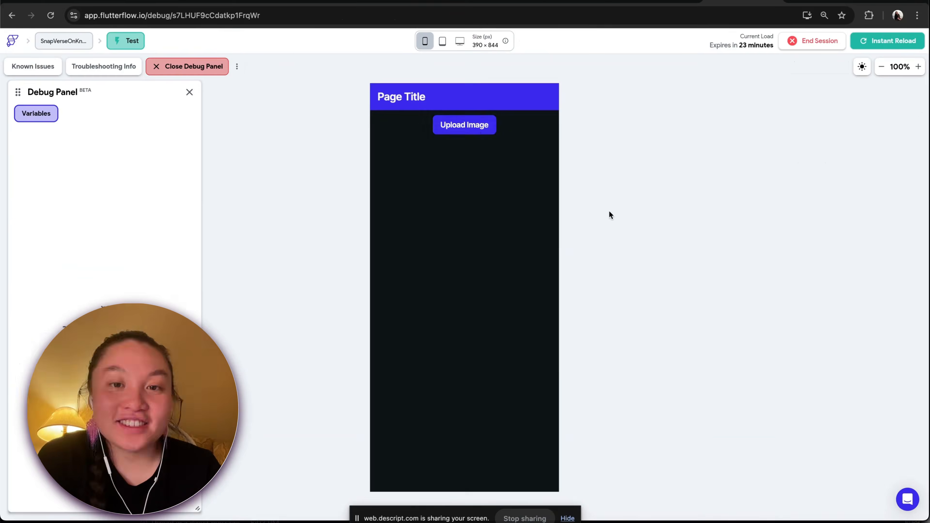
Test the app by uploading DSC05938.JPG from Downloads through the gallery and generating a poem
click(477, 131)
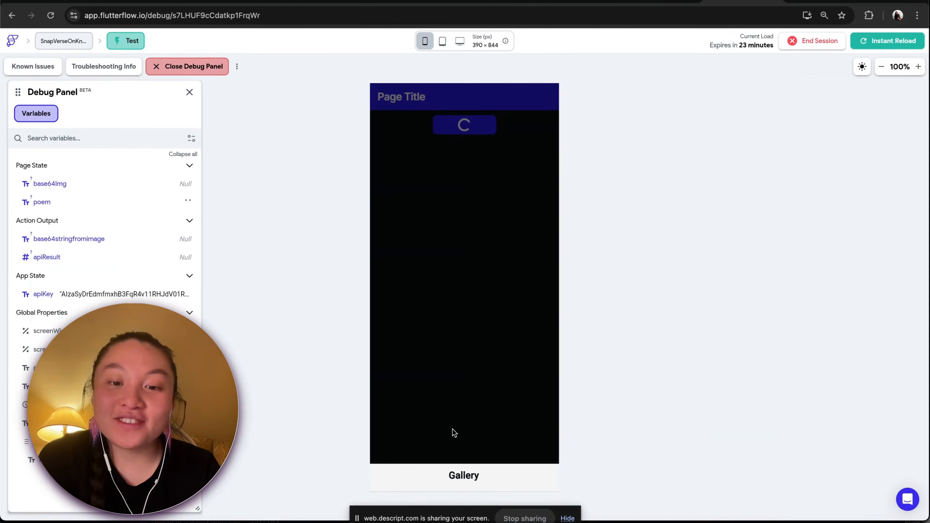
click(445, 475)
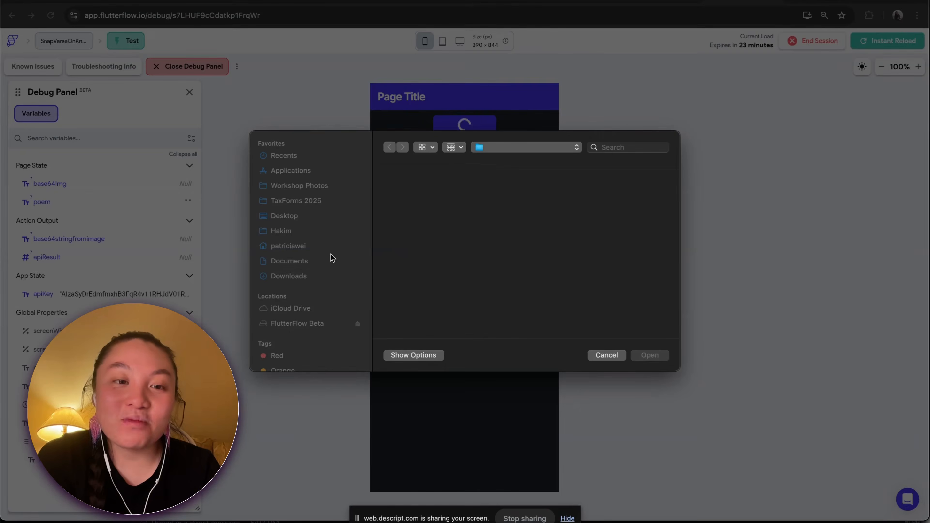
click(302, 277)
scroll(468, 287, down, 5)
scroll(467, 288, down, 10)
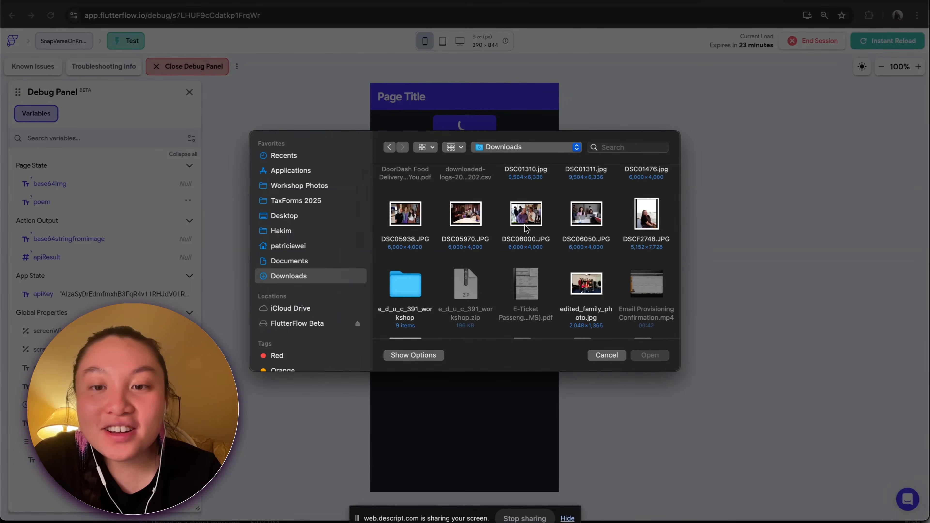
click(407, 221)
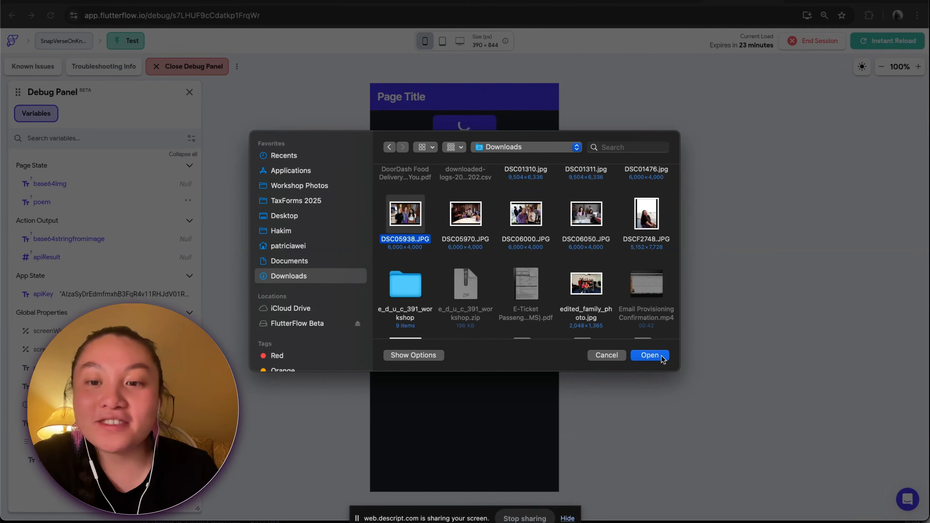
click(650, 355)
click(466, 252)
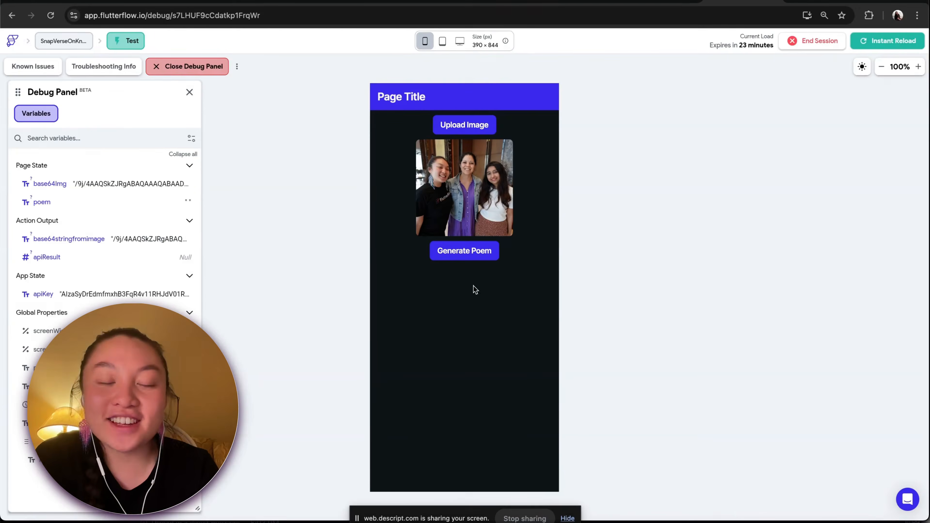